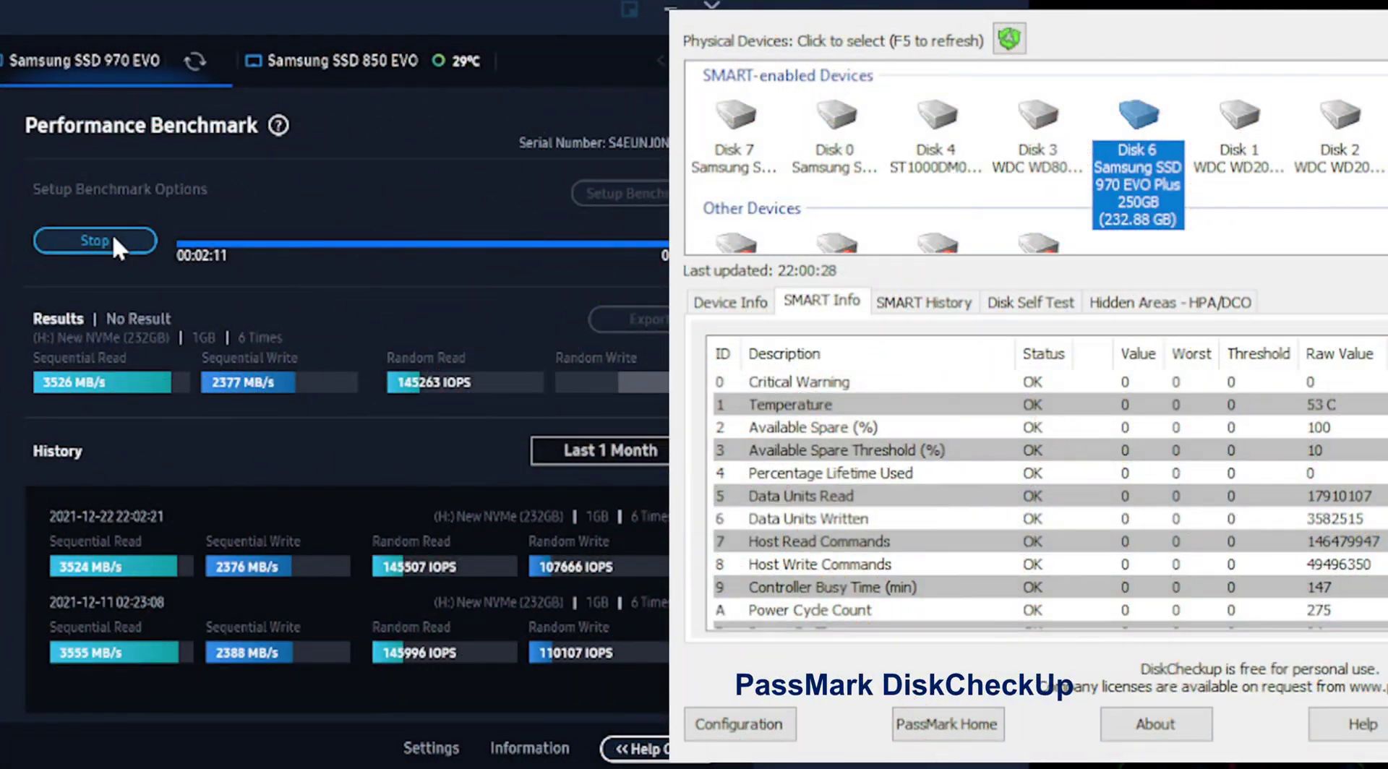
Highlight the Temperature attribute in the SMART info of the Samsung SSD 970 EVO Plus
left_click(1041, 404)
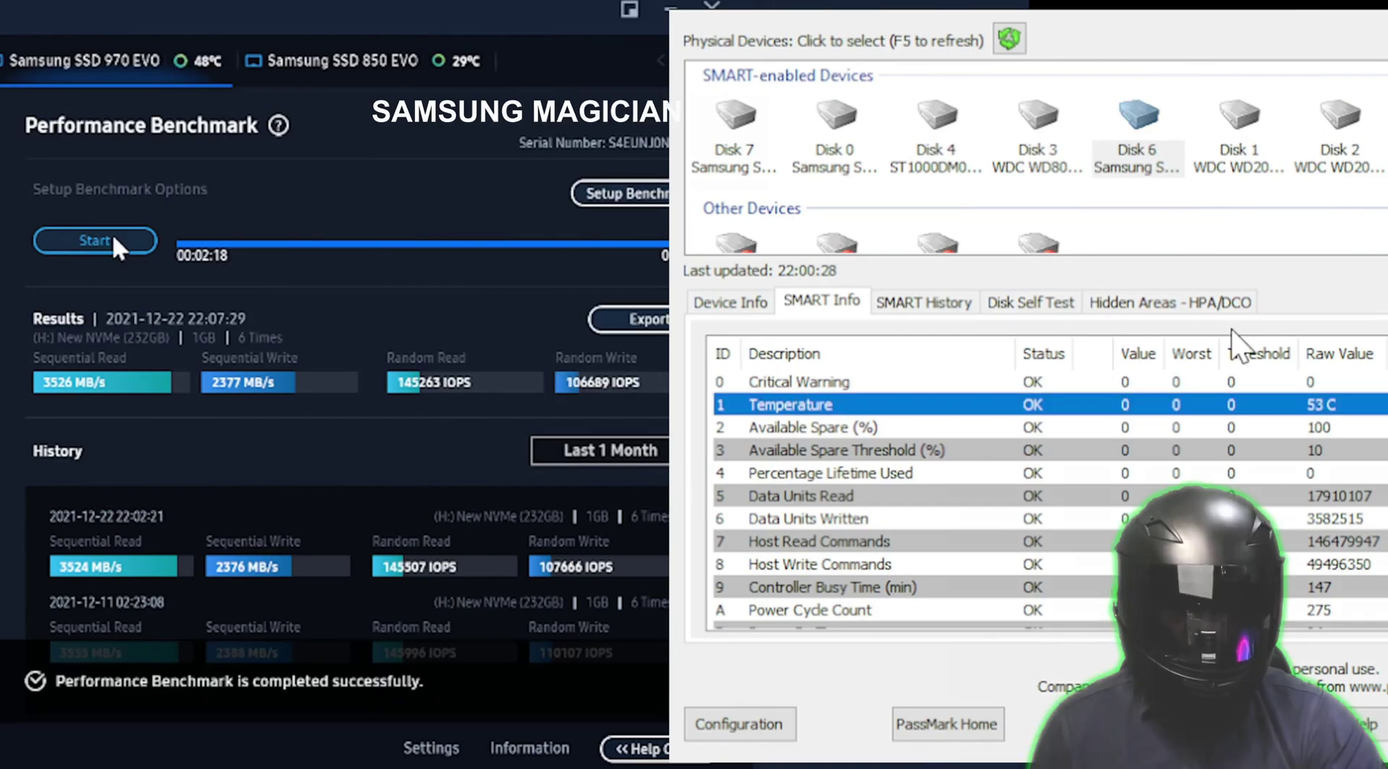
left_click(1030, 302)
left_click(1170, 302)
left_click(821, 302)
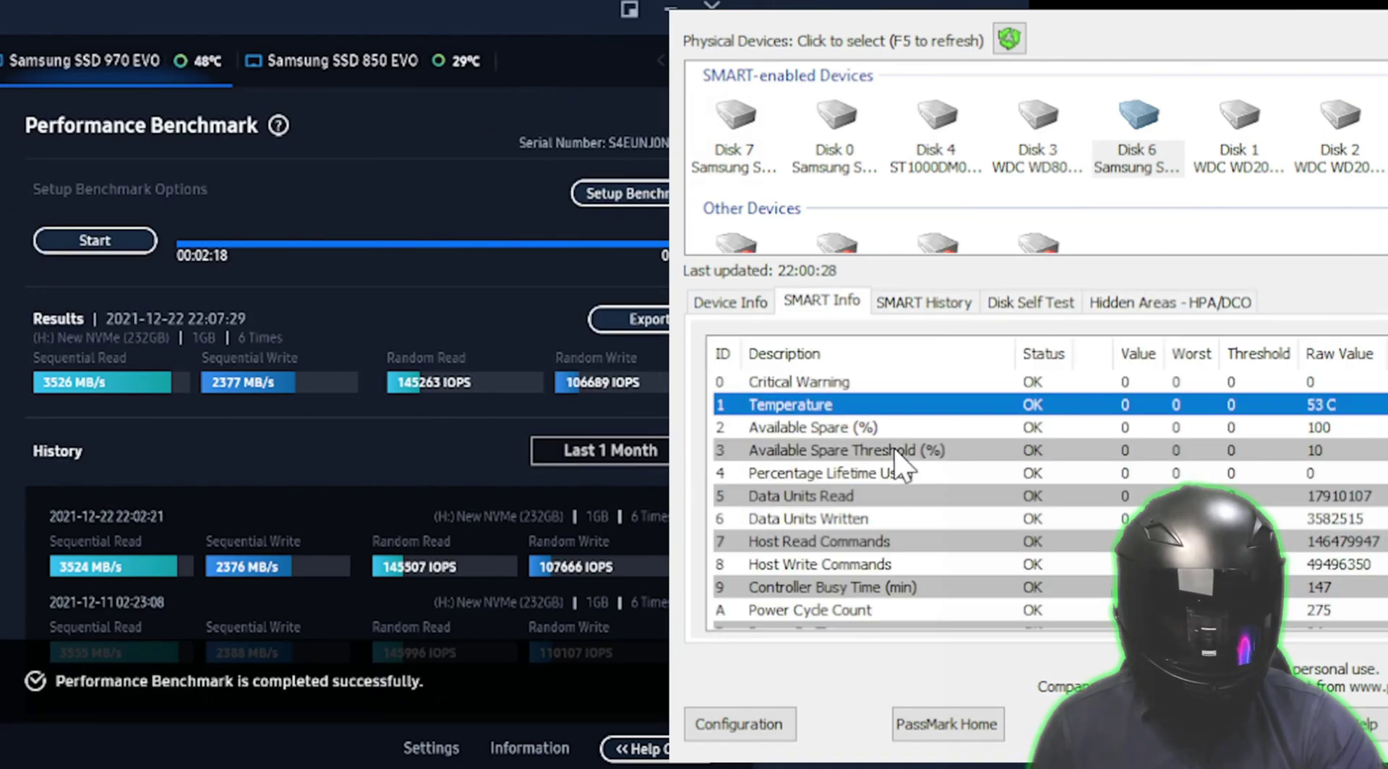
left_click(730, 302)
left_click(84, 63)
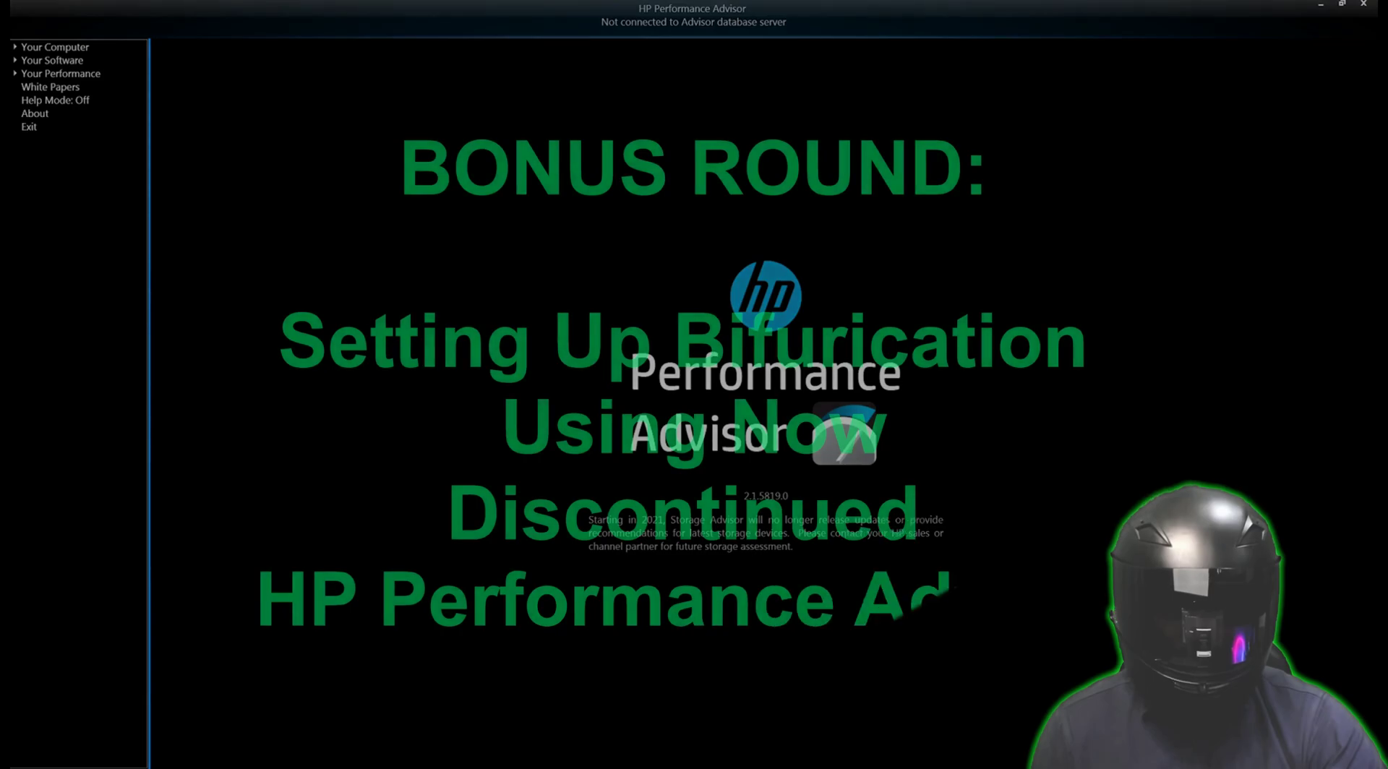
Switch to HP Performance Advisor and inspect the processors, memory, PCIe cards and SAS controller on the computer's block diagram
left_click(61, 47)
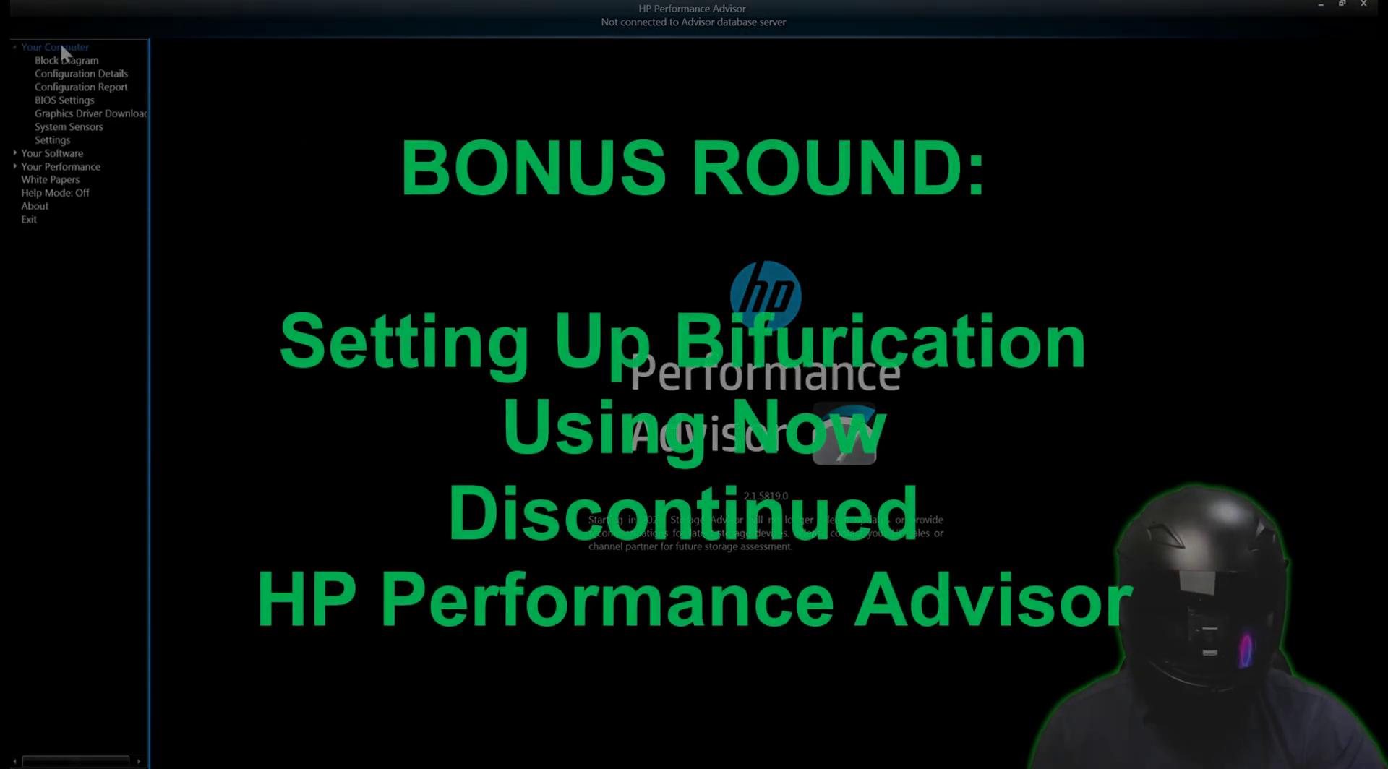
left_click(93, 62)
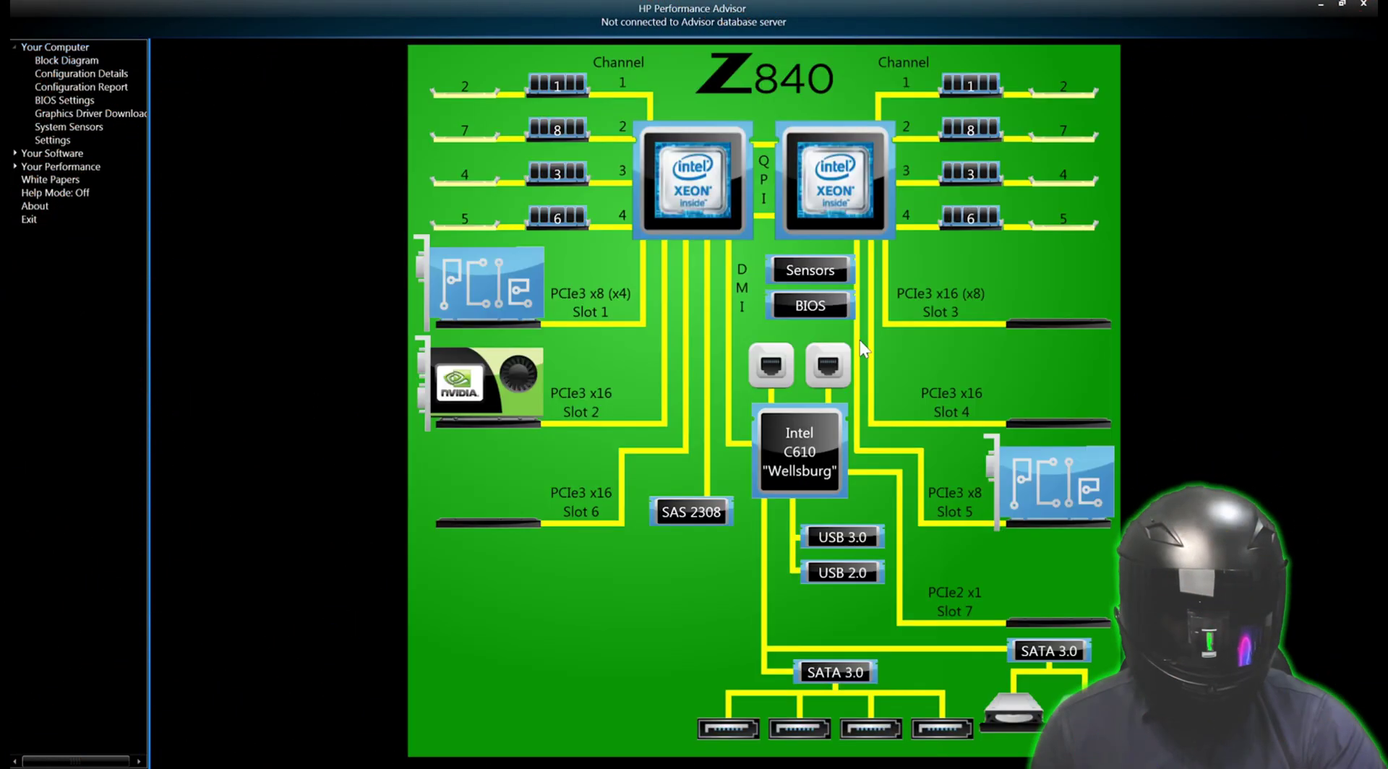
mouse_move(701, 172)
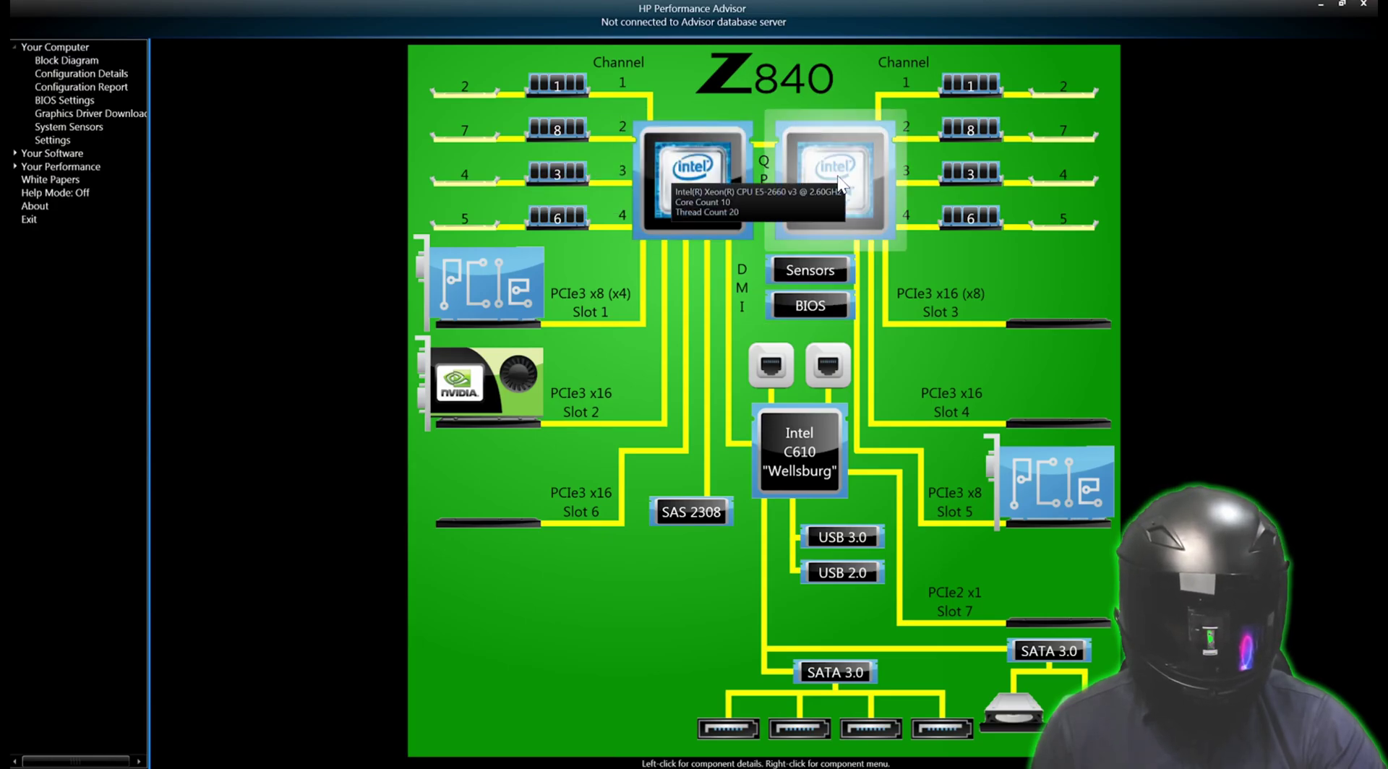
mouse_move(957, 95)
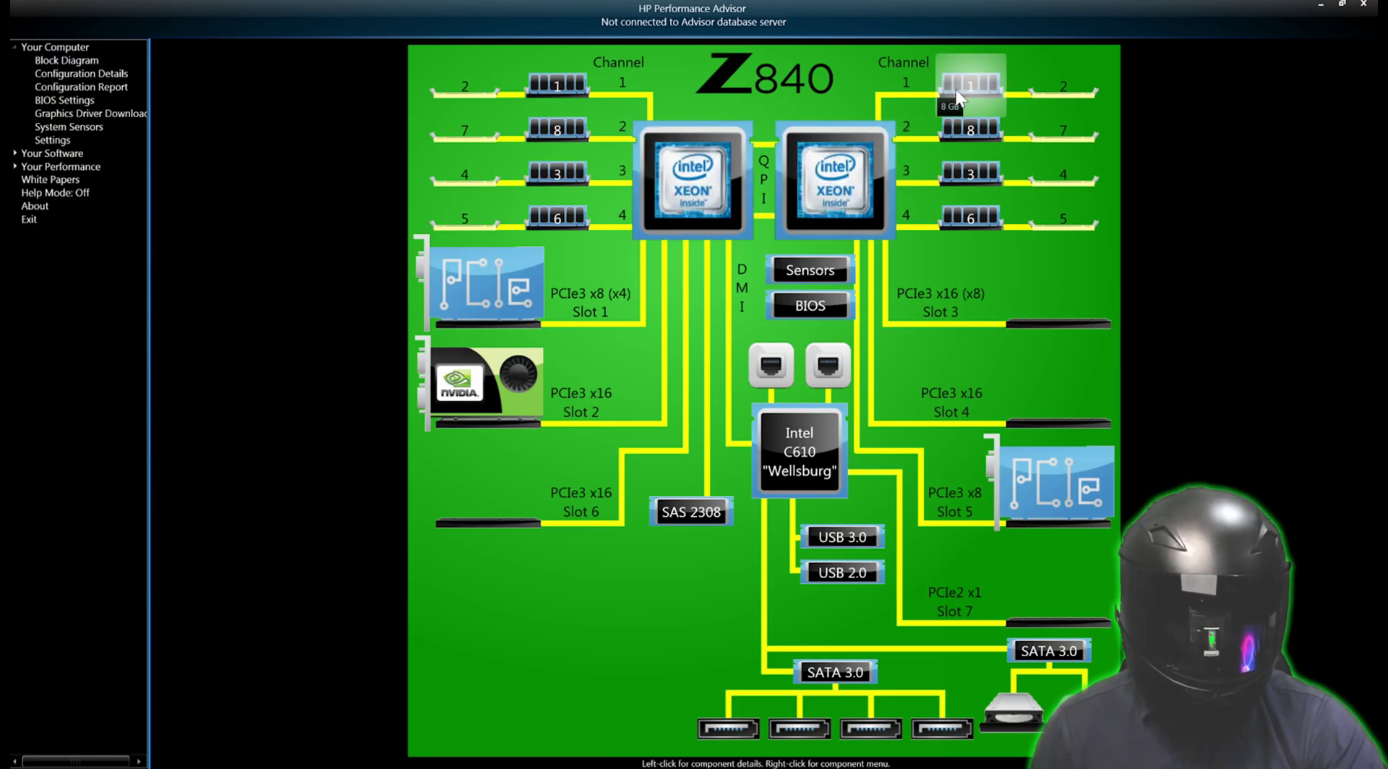
mouse_move(465, 308)
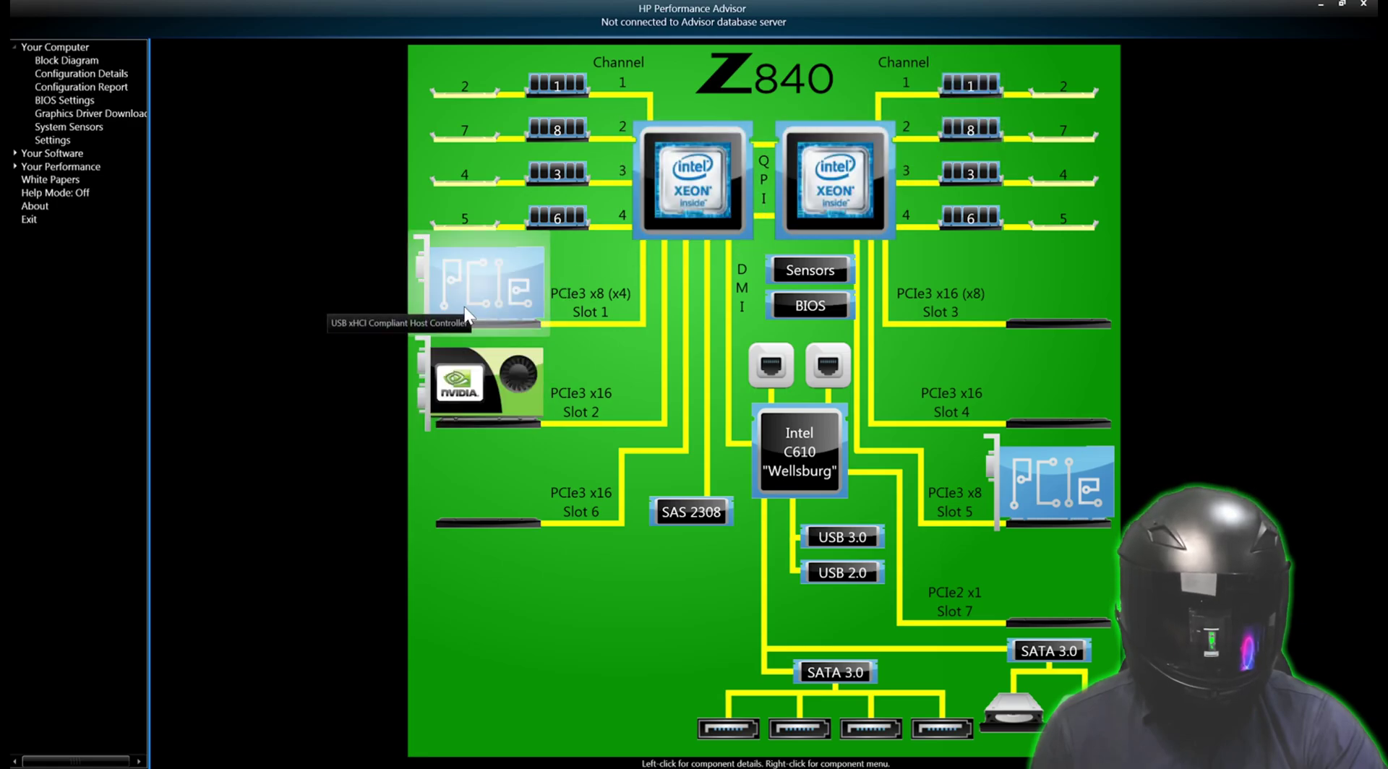
mouse_move(493, 380)
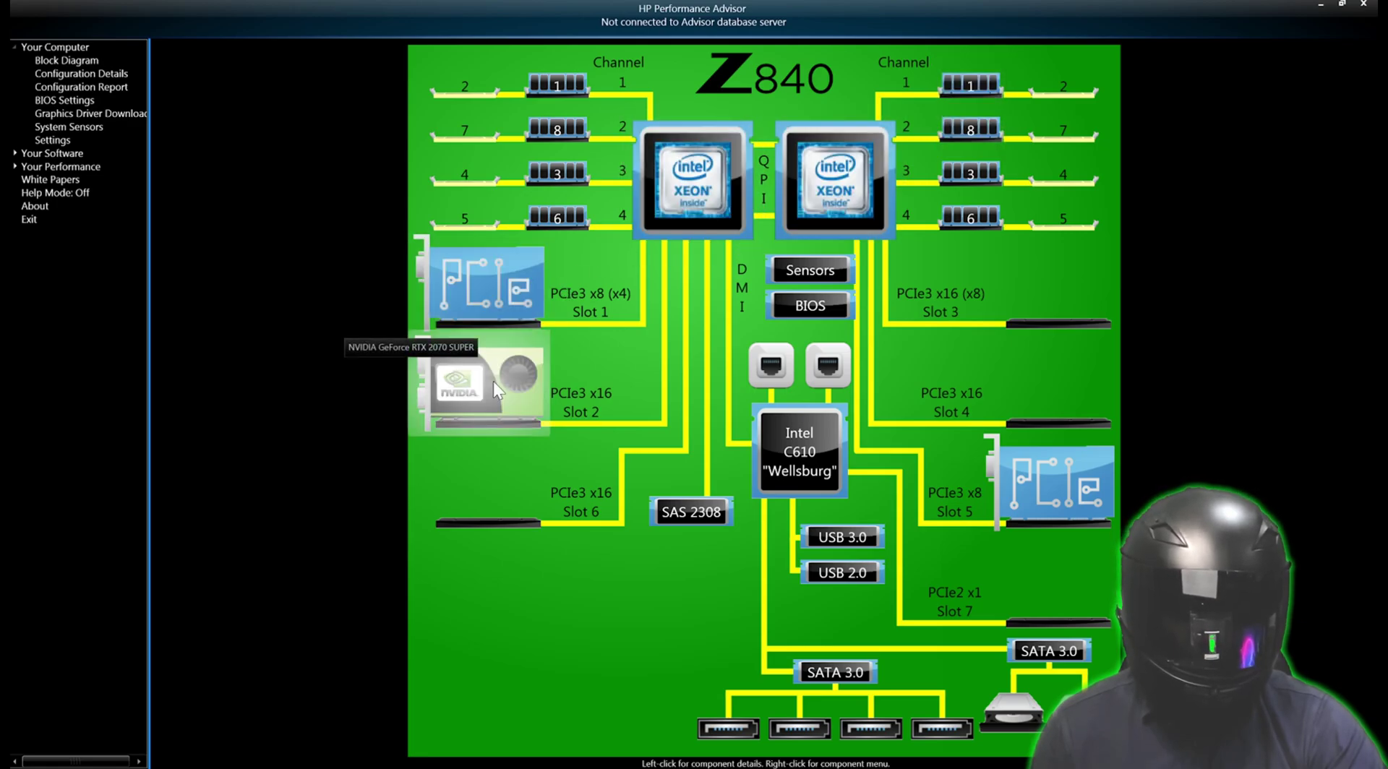
mouse_move(1027, 510)
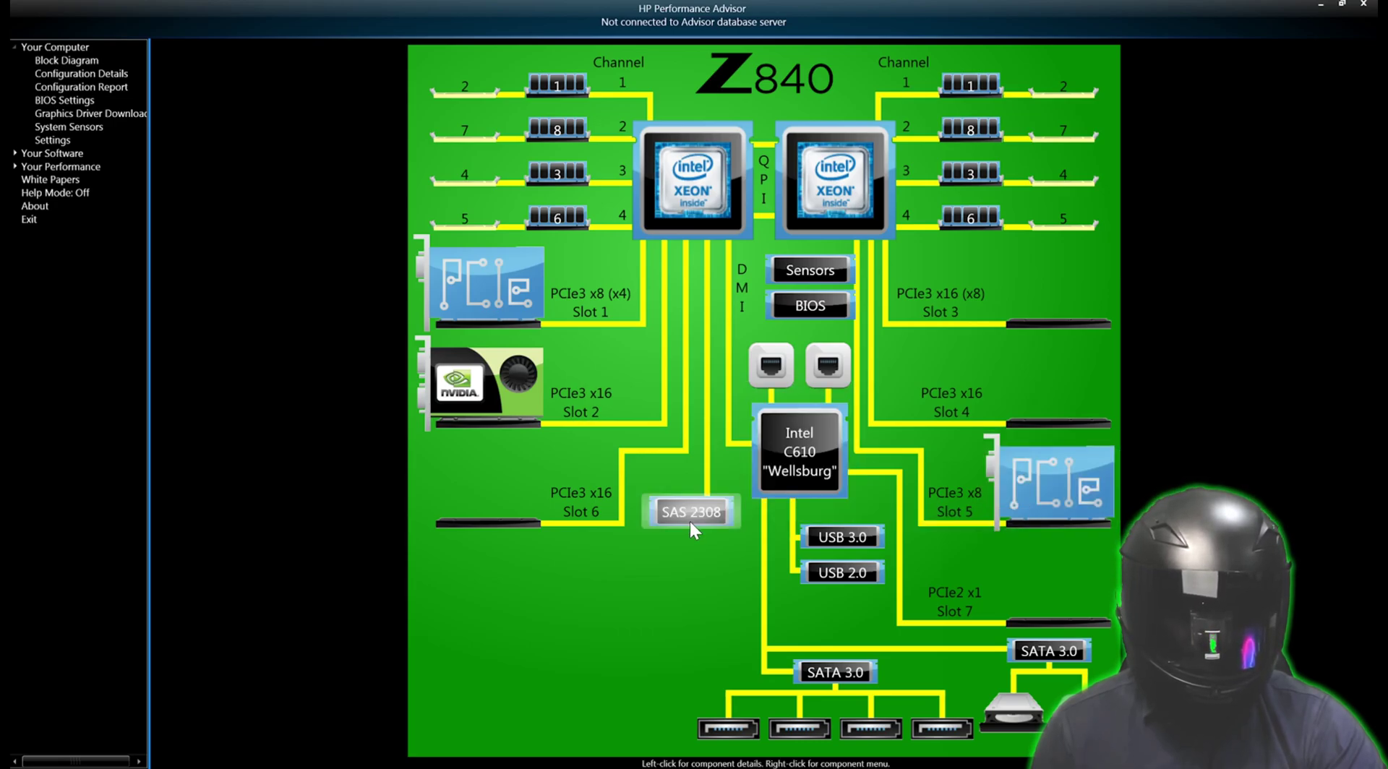
mouse_move(691, 522)
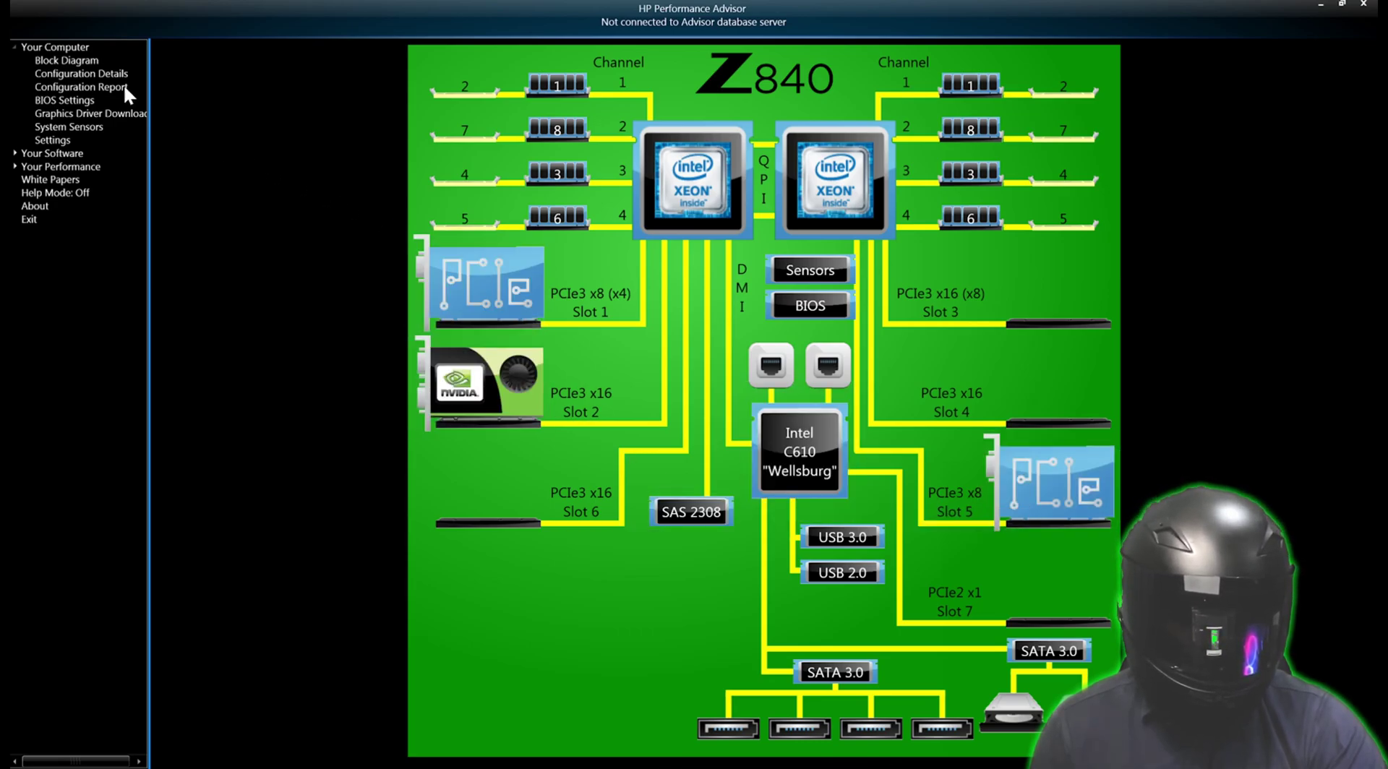
Display the computer's BIOS settings and expand the Main, Advanced and Slot Settings groups
left_click(70, 103)
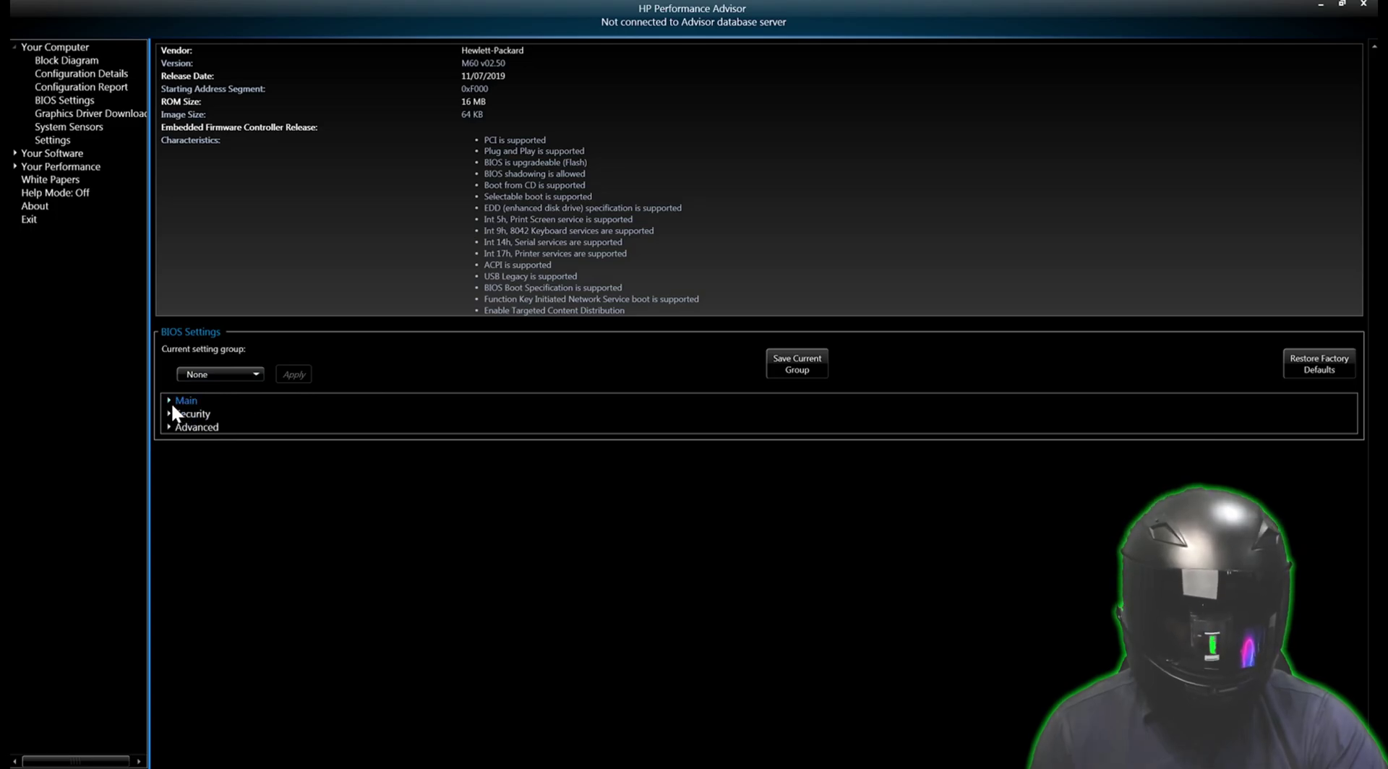
left_click(167, 401)
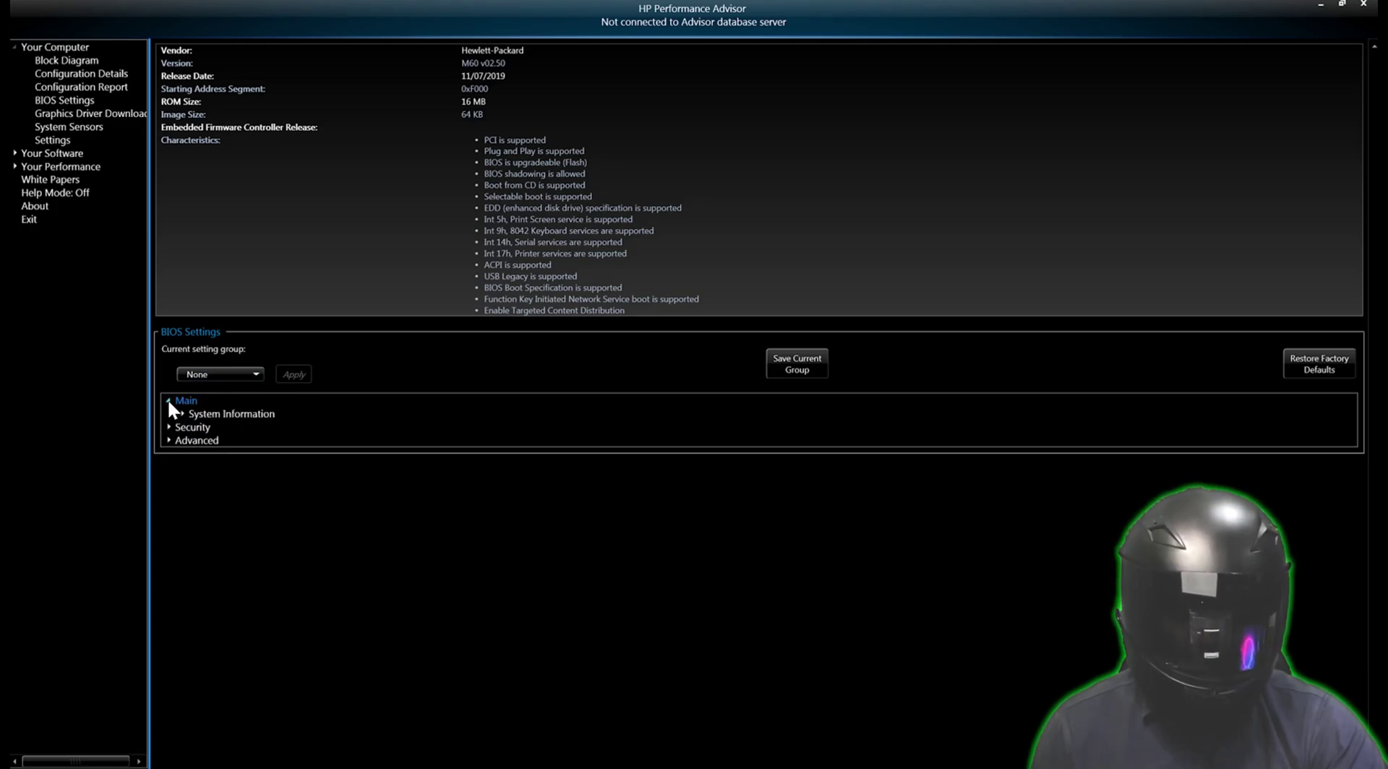
left_click(169, 441)
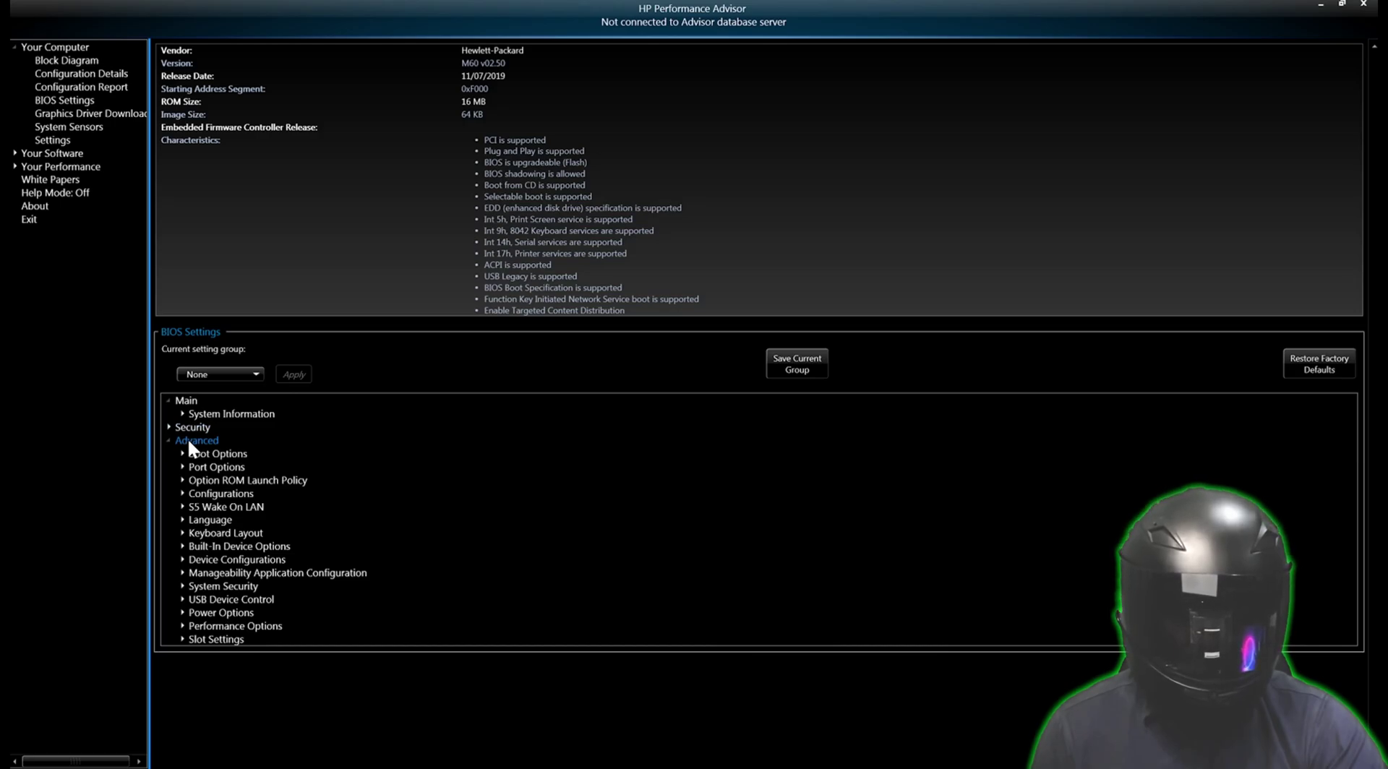
left_click(182, 639)
Review the available bifurcation modes for PCIe slot 6
scroll(347, 520, "down", 3)
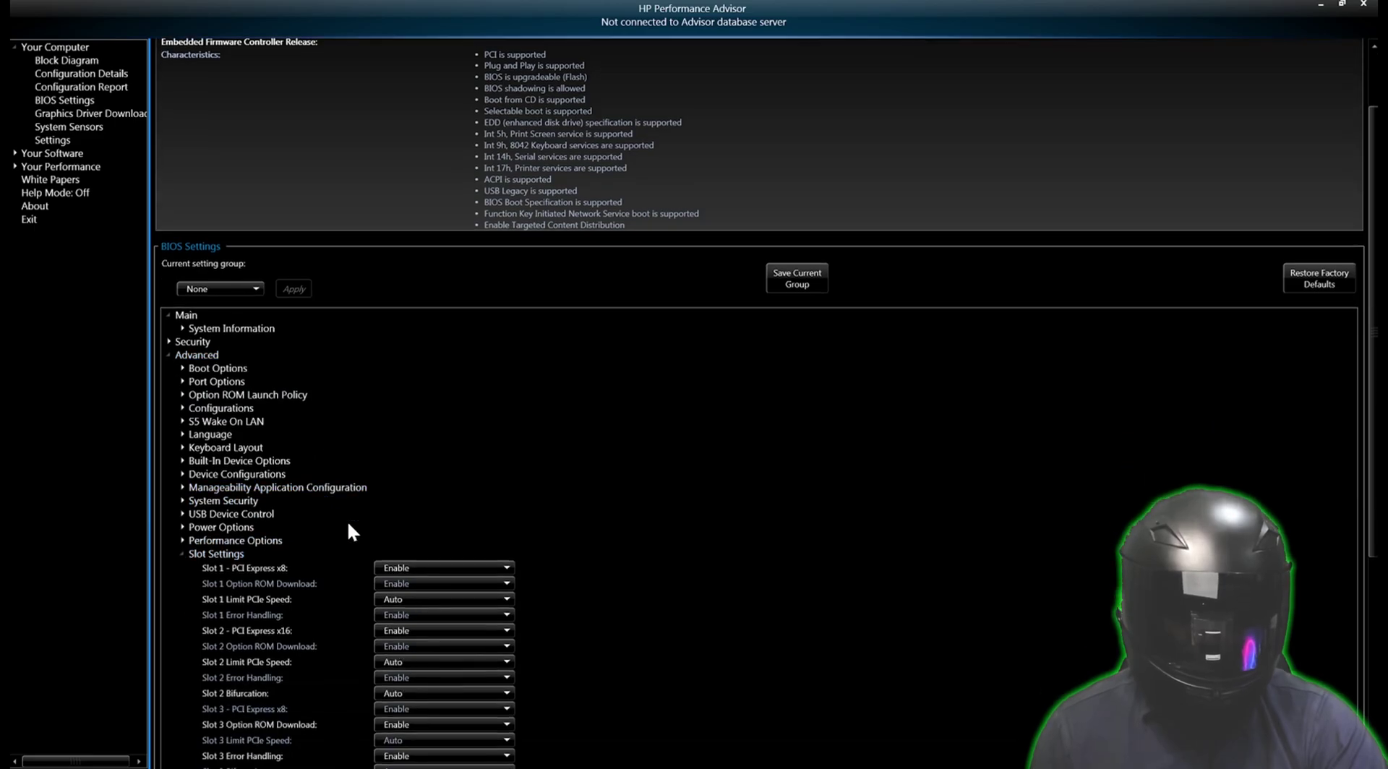
scroll(348, 522, "down", 4)
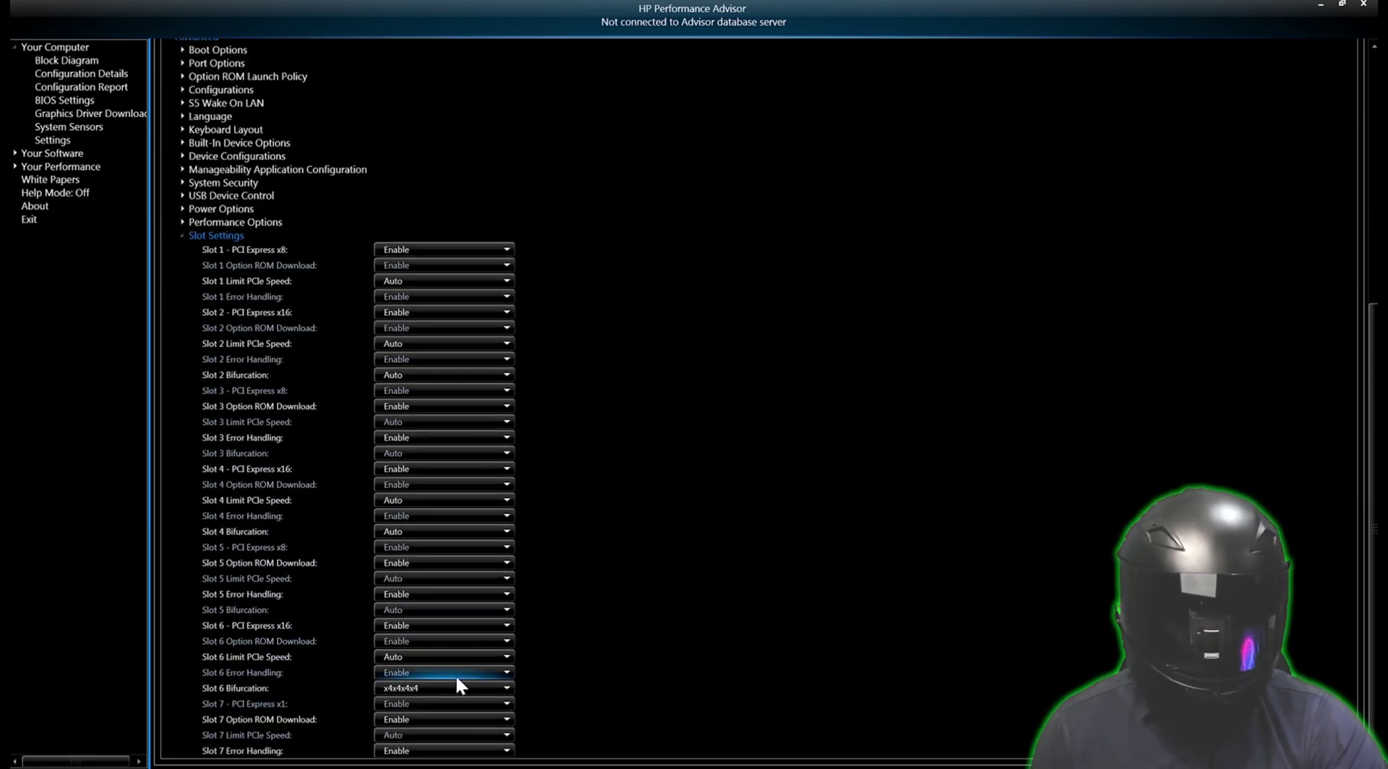
left_click(501, 687)
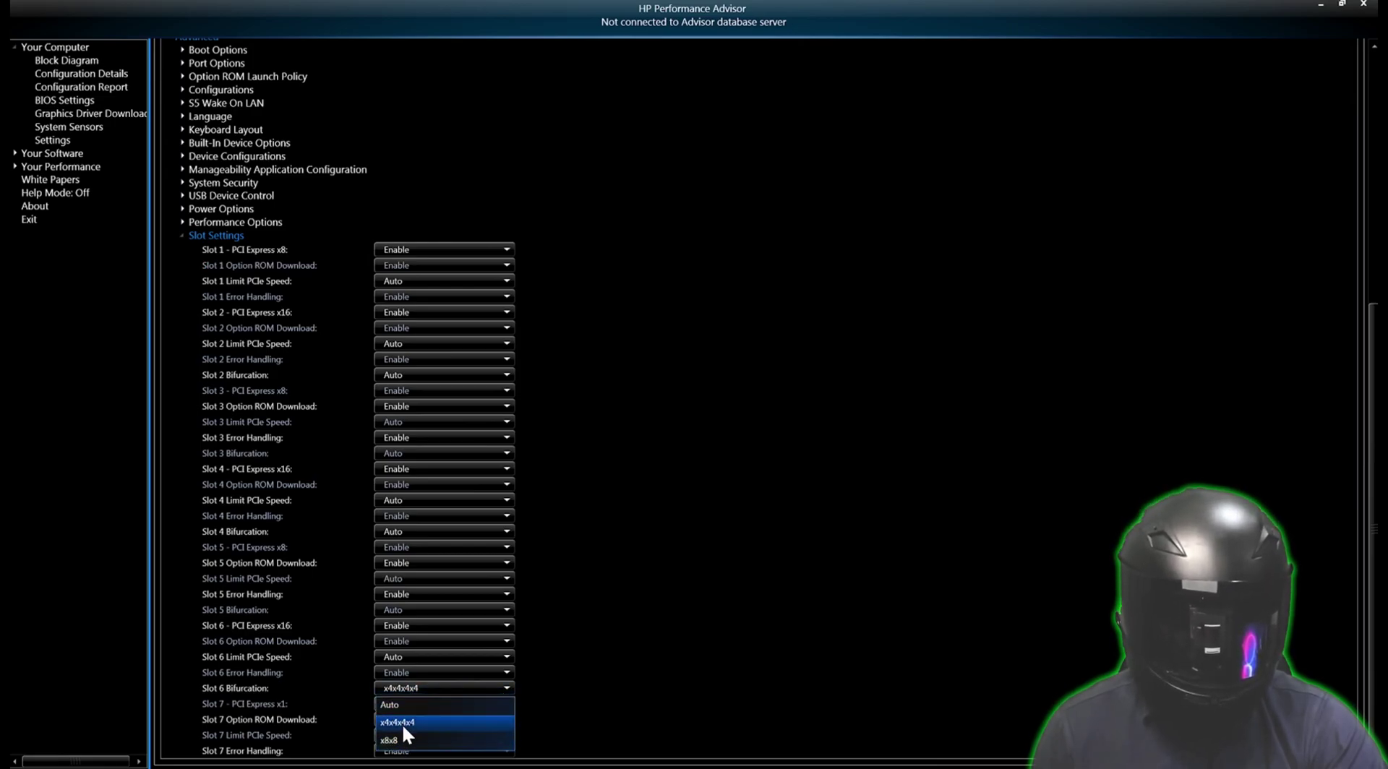
left_click(610, 659)
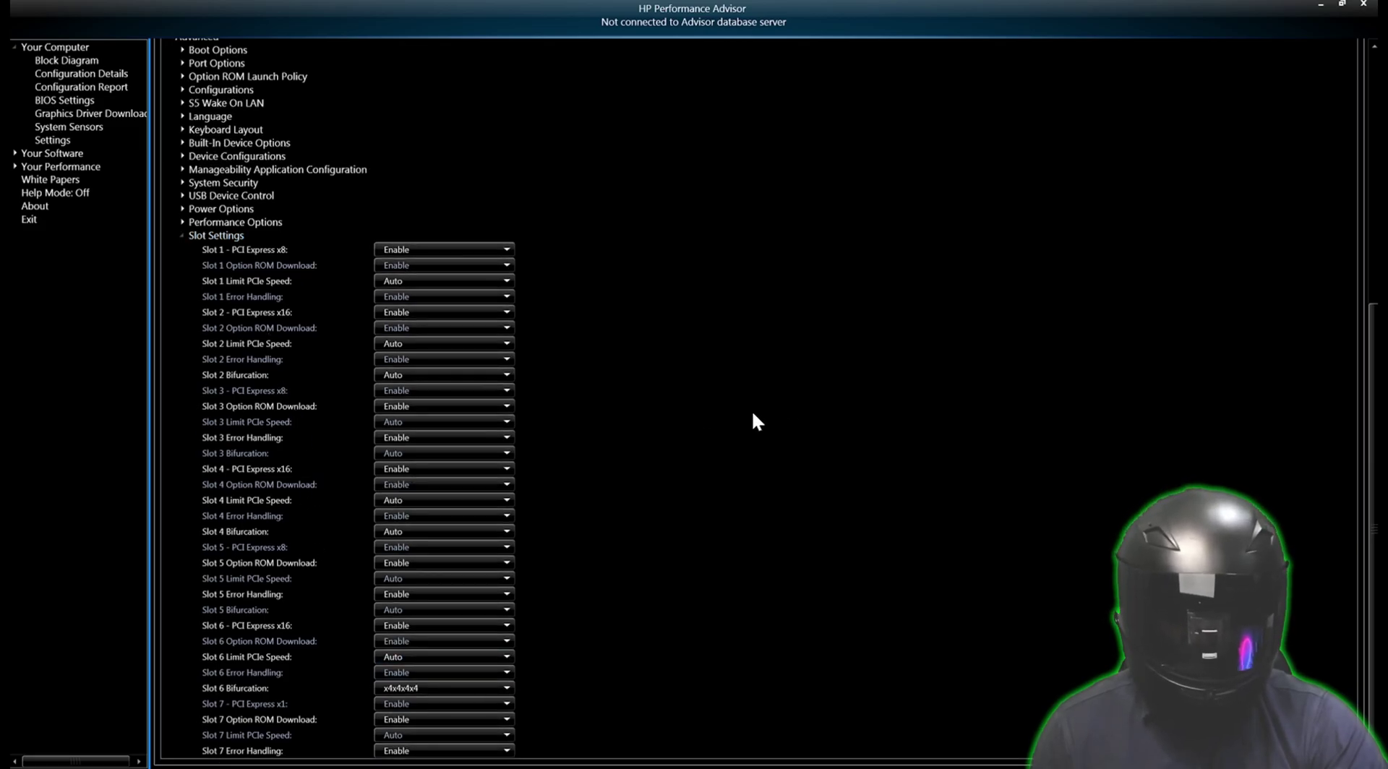
Expand the Performance Options group in the advanced BIOS settings
scroll(752, 410, "up", 4)
scroll(745, 412, "up", 1)
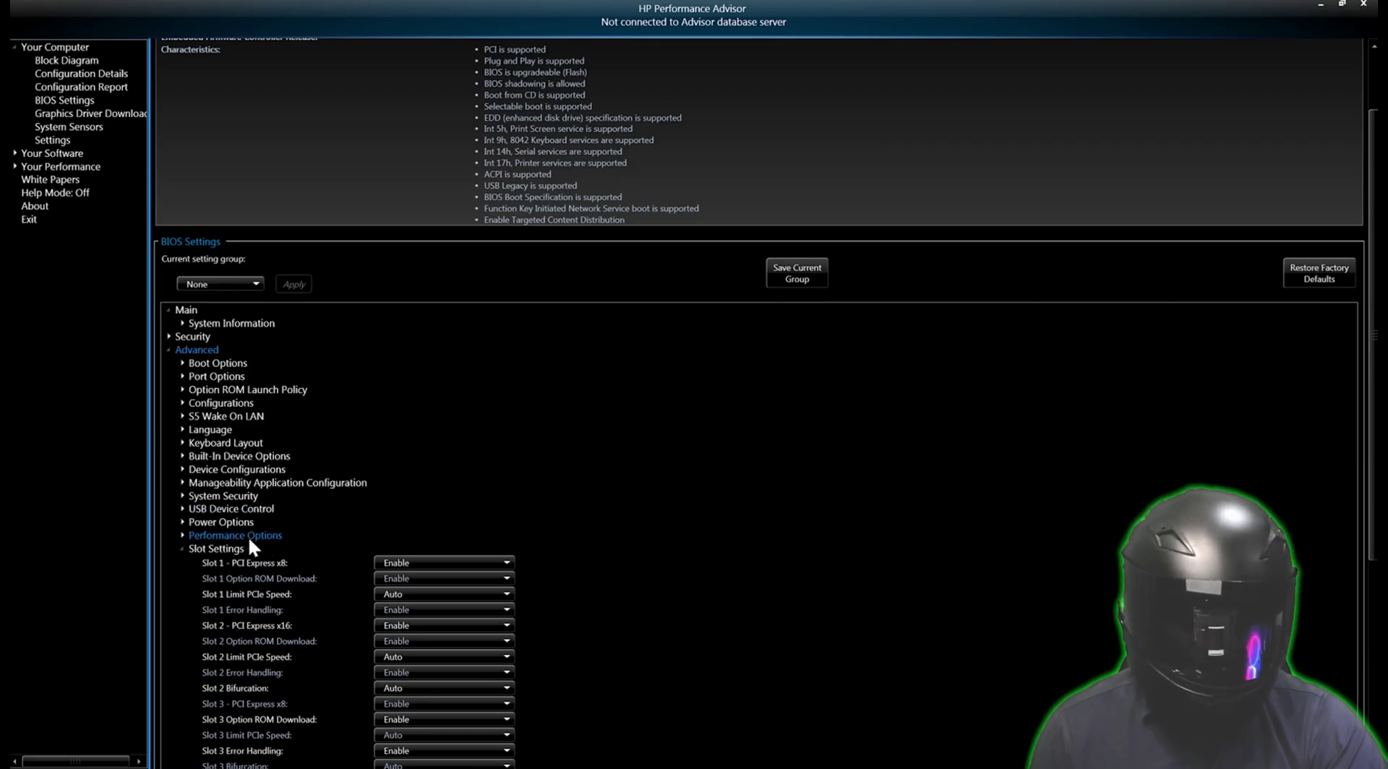
left_click(183, 536)
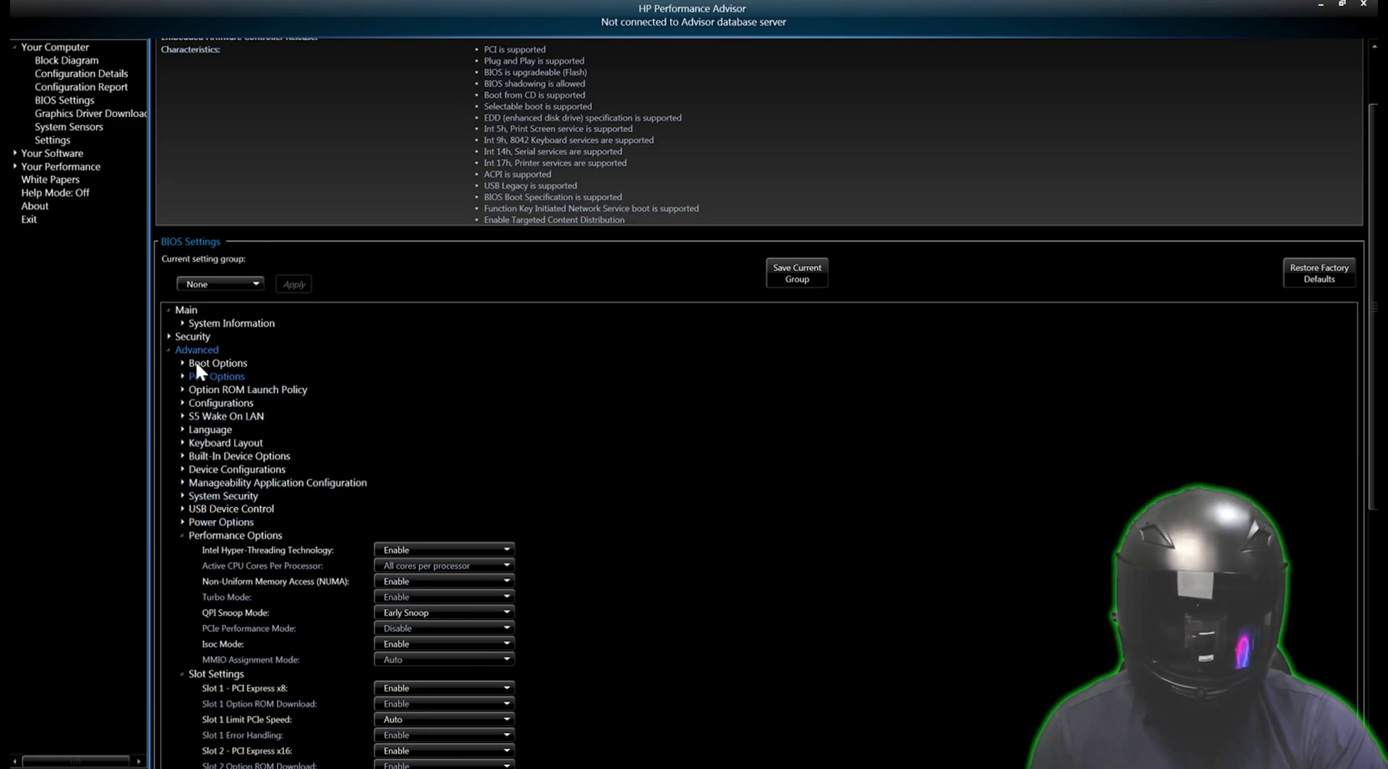
Display the system sensors and refresh their fan and temperature readings several times
left_click(72, 126)
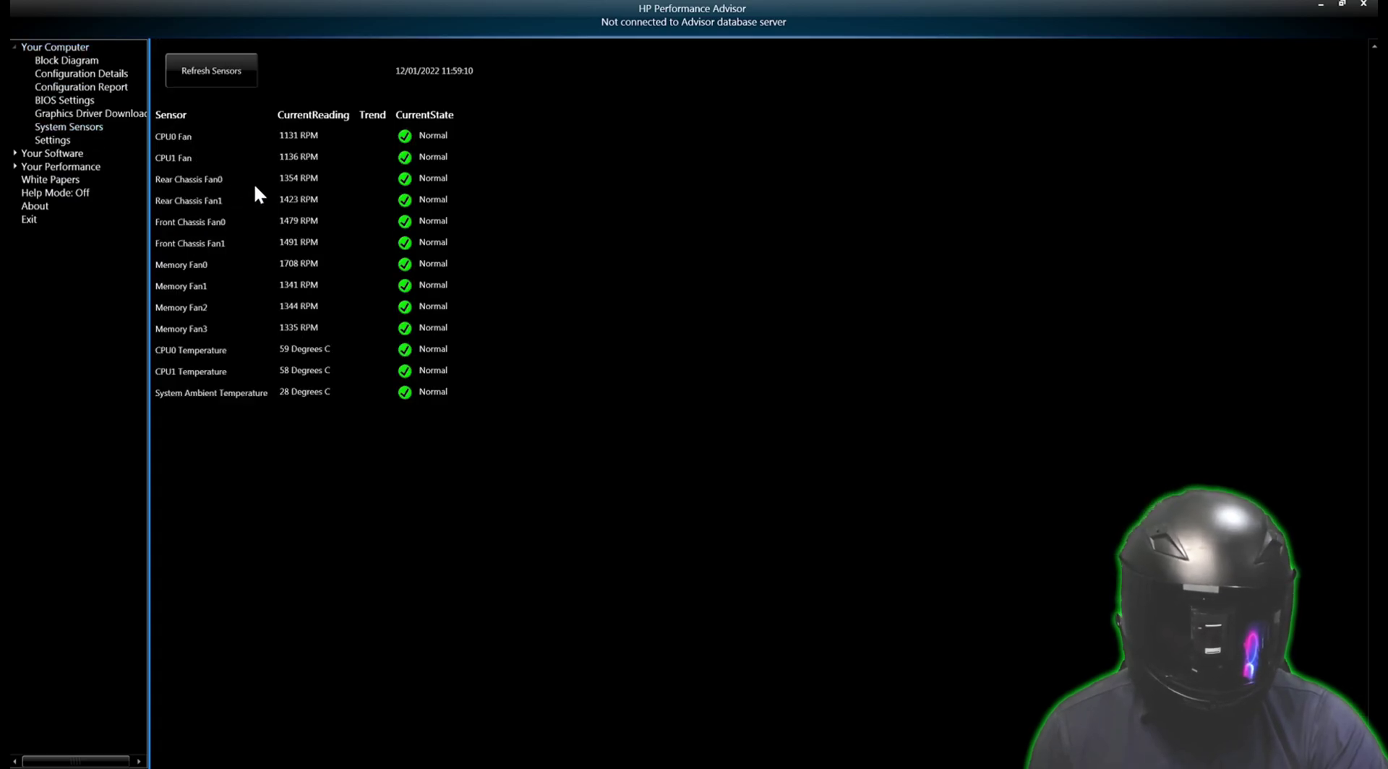
left_click(217, 78)
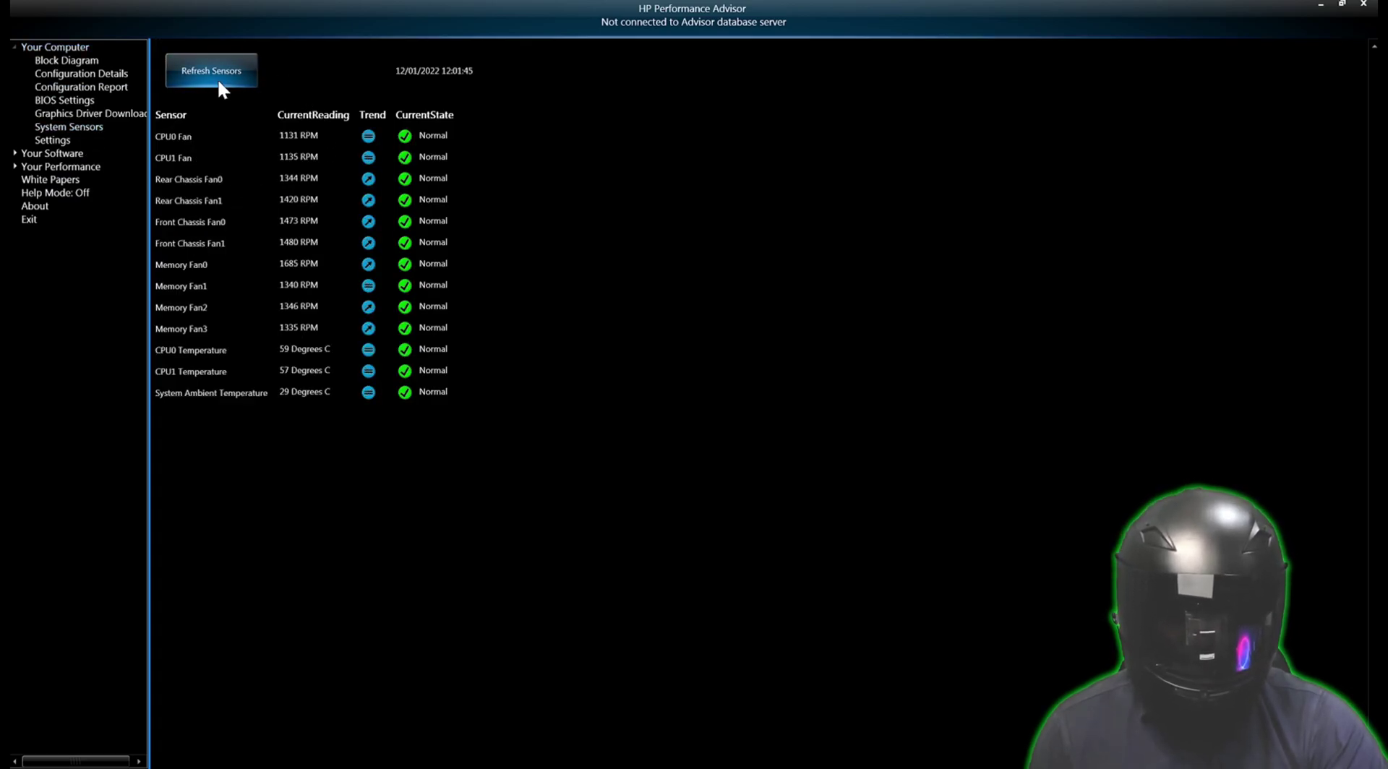
left_click(217, 79)
left_click(216, 78)
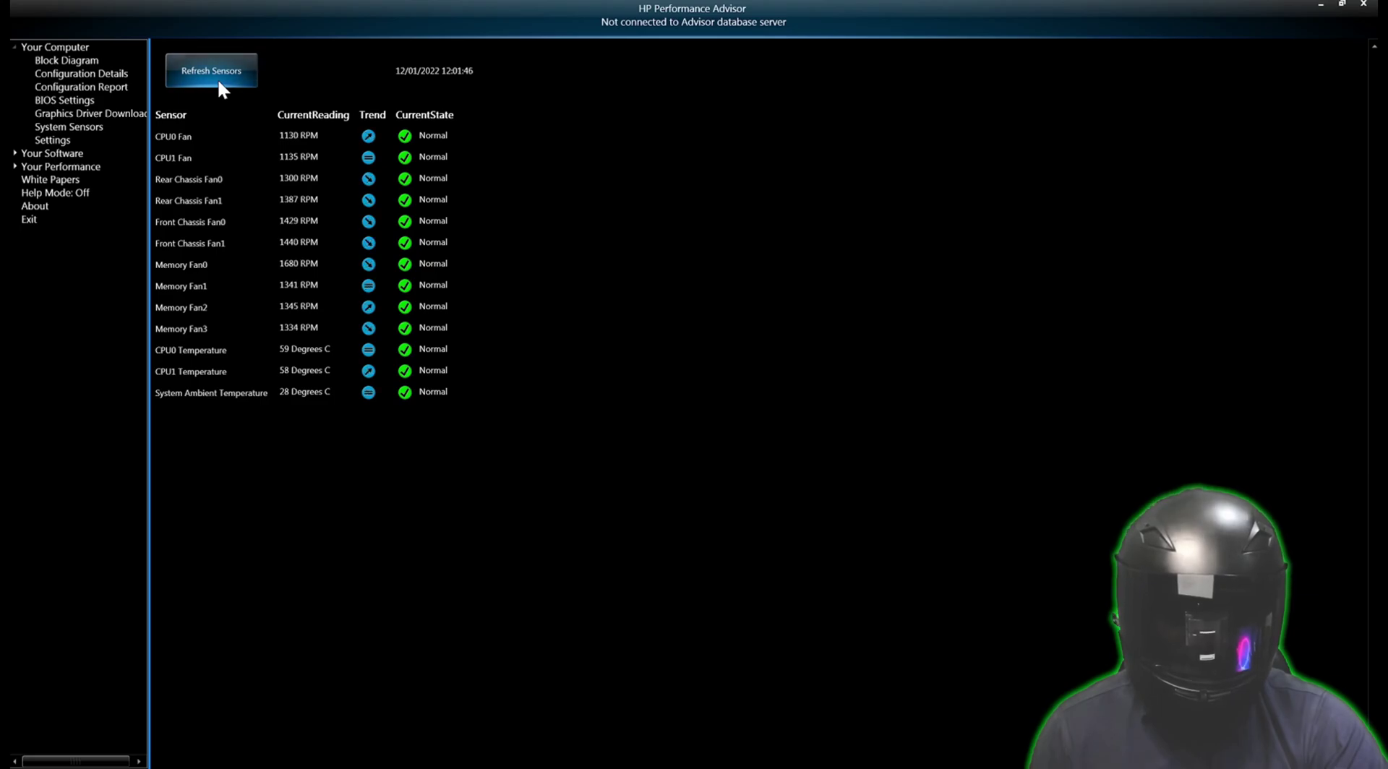
left_click(216, 78)
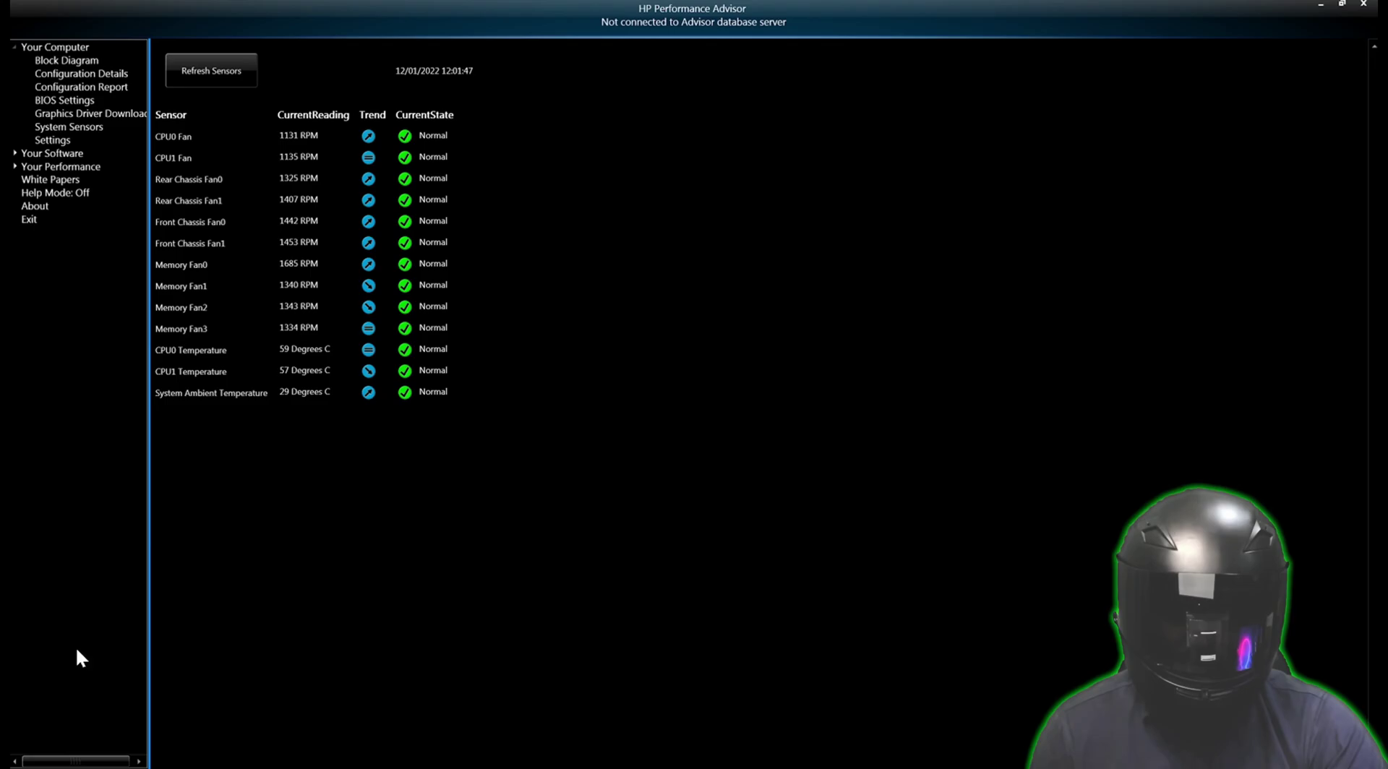
Show the Workstation Monitor's performance data recording page and stop the running recording
left_click(70, 167)
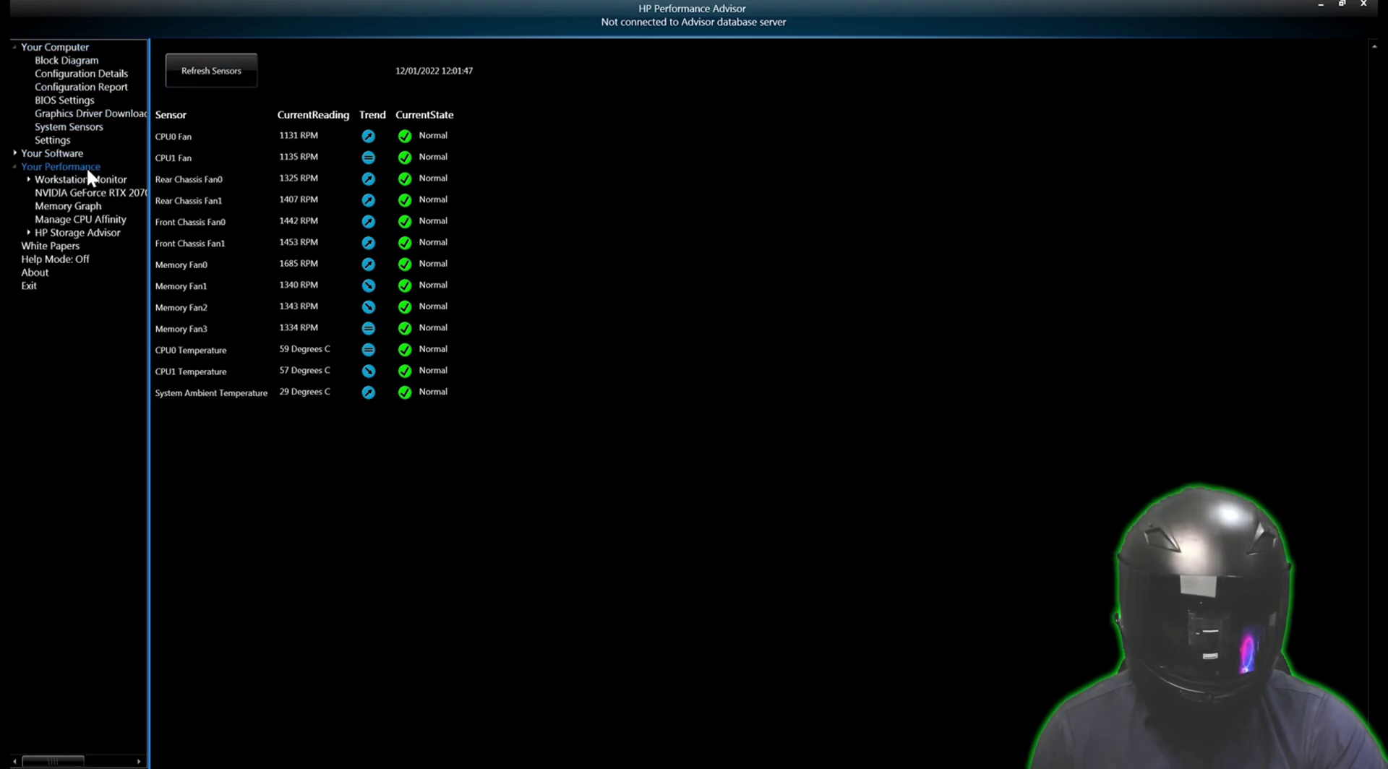
left_click(107, 178)
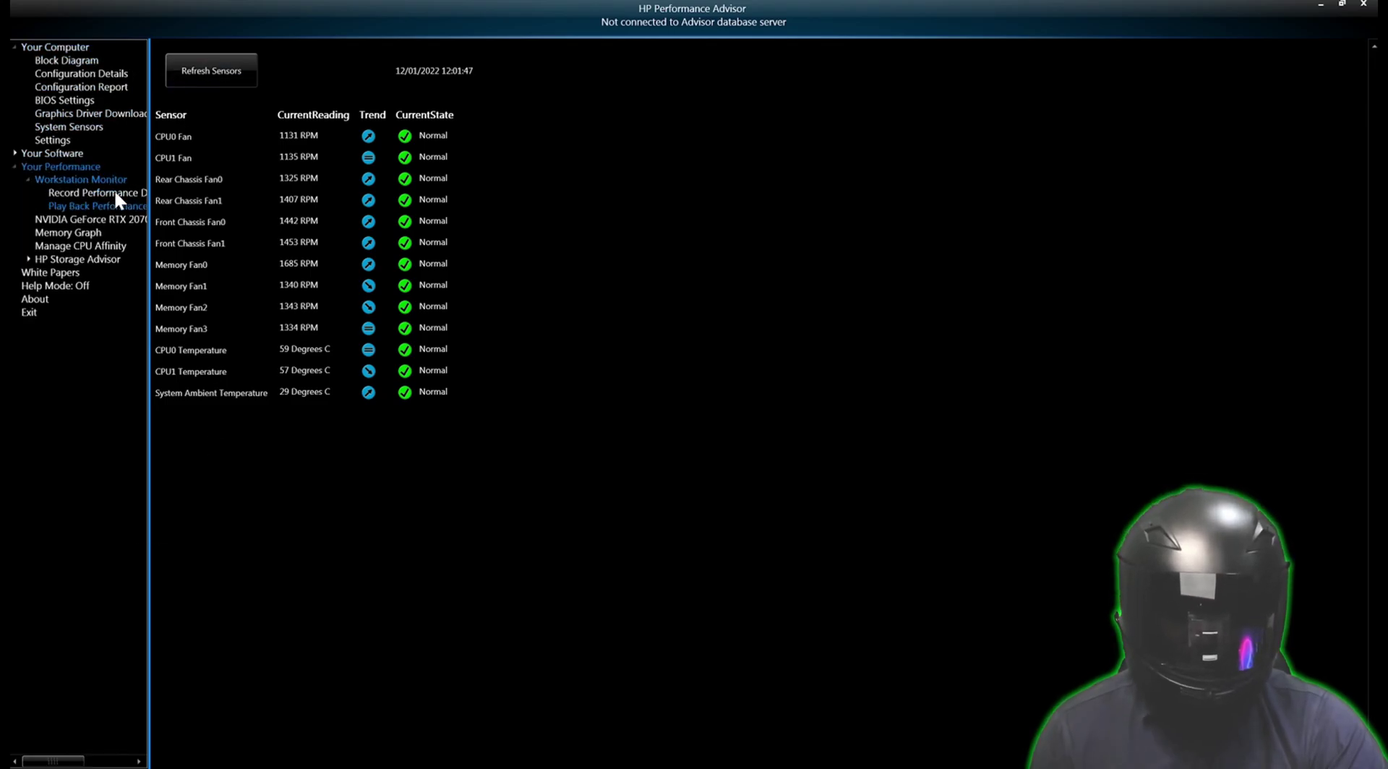
left_click(114, 189)
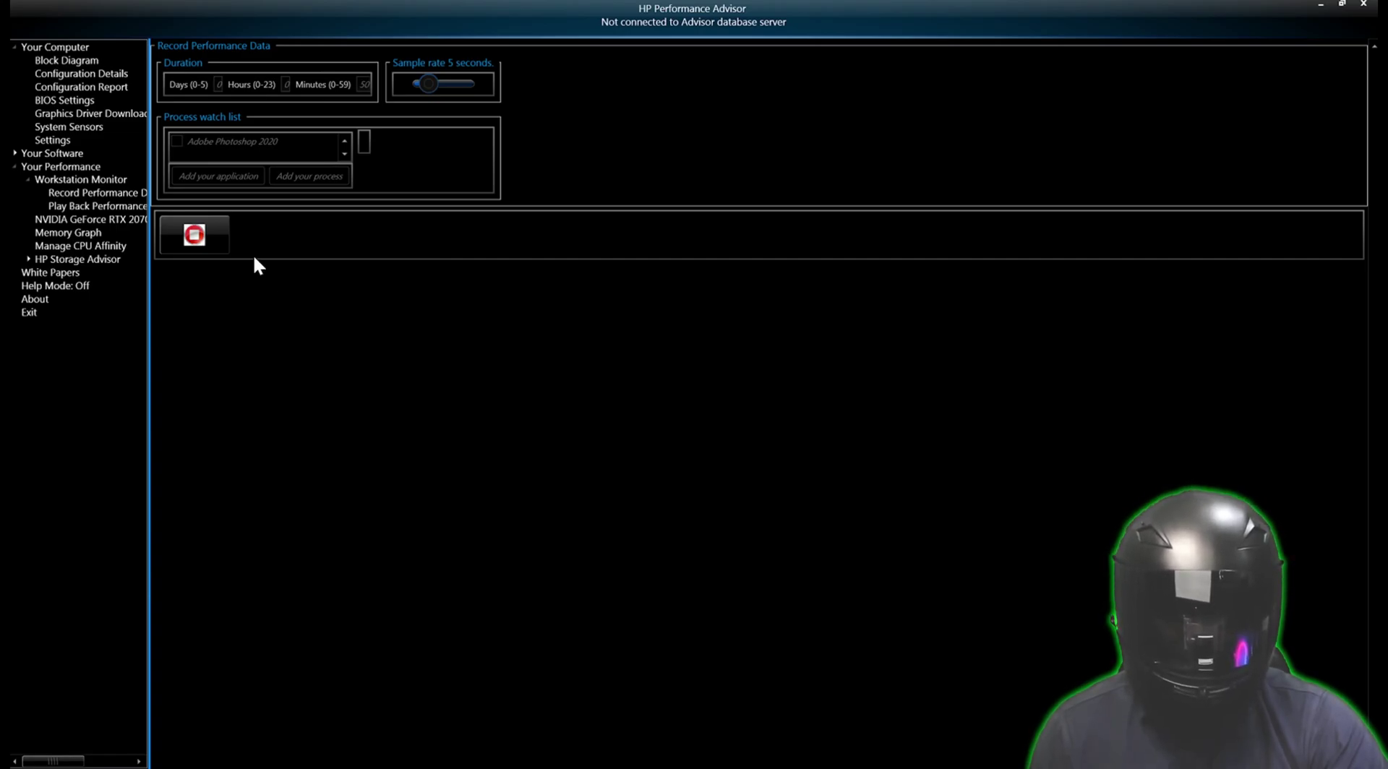
left_click(189, 243)
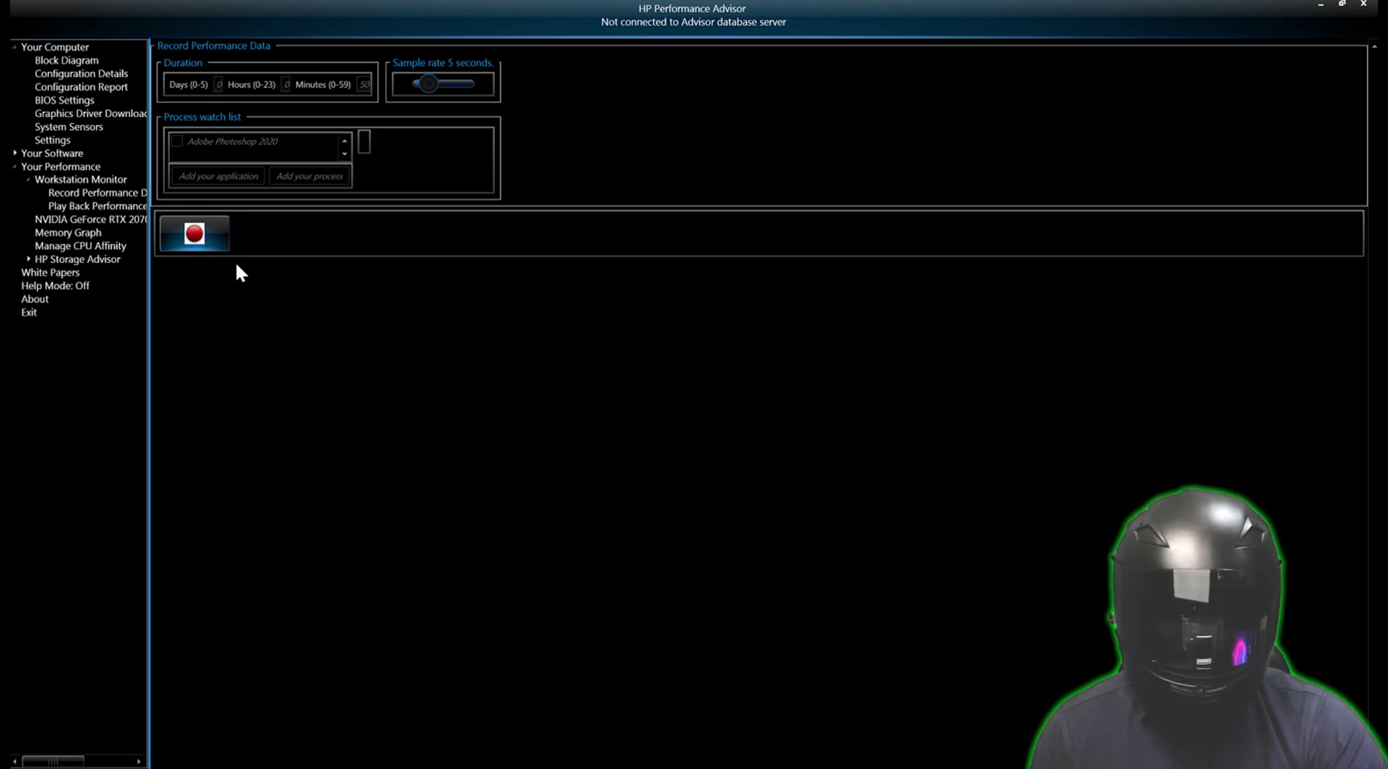
left_click(108, 205)
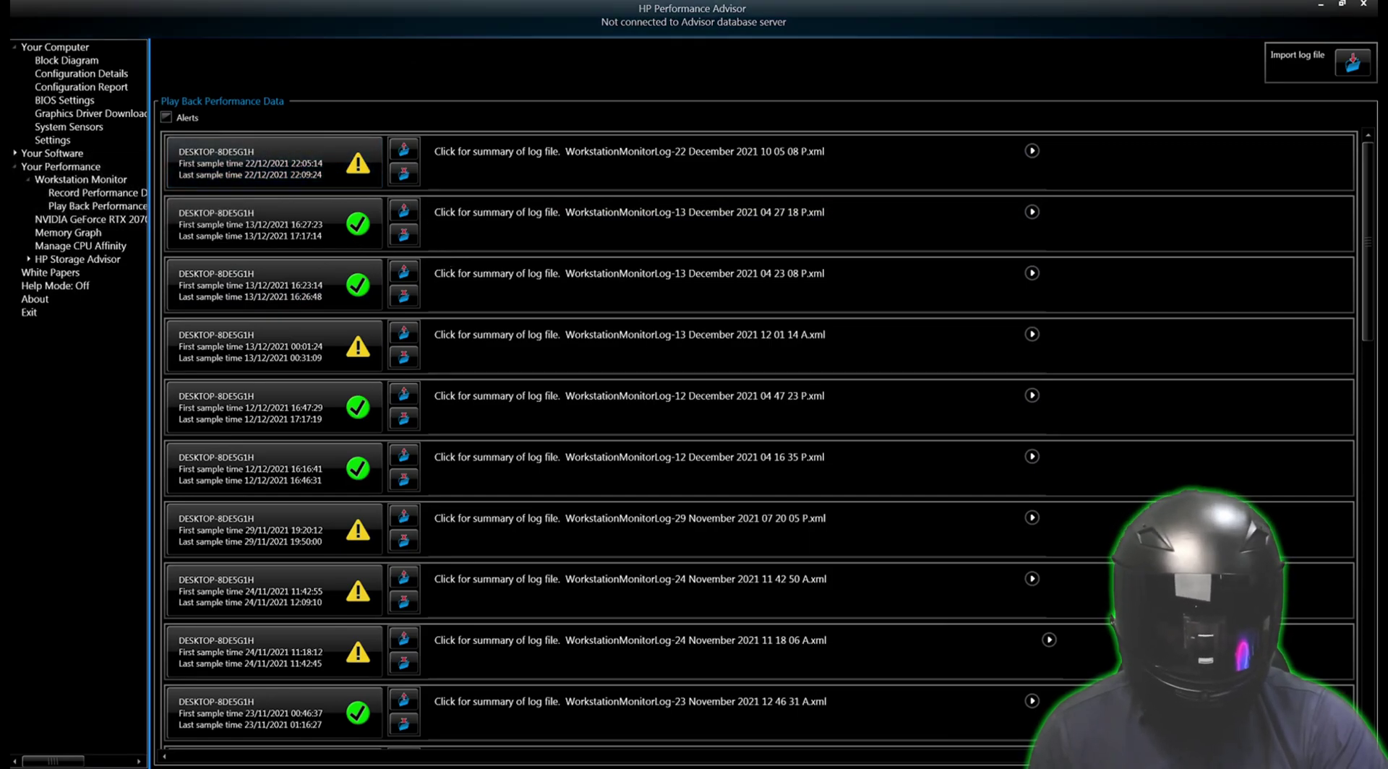
left_click(403, 149)
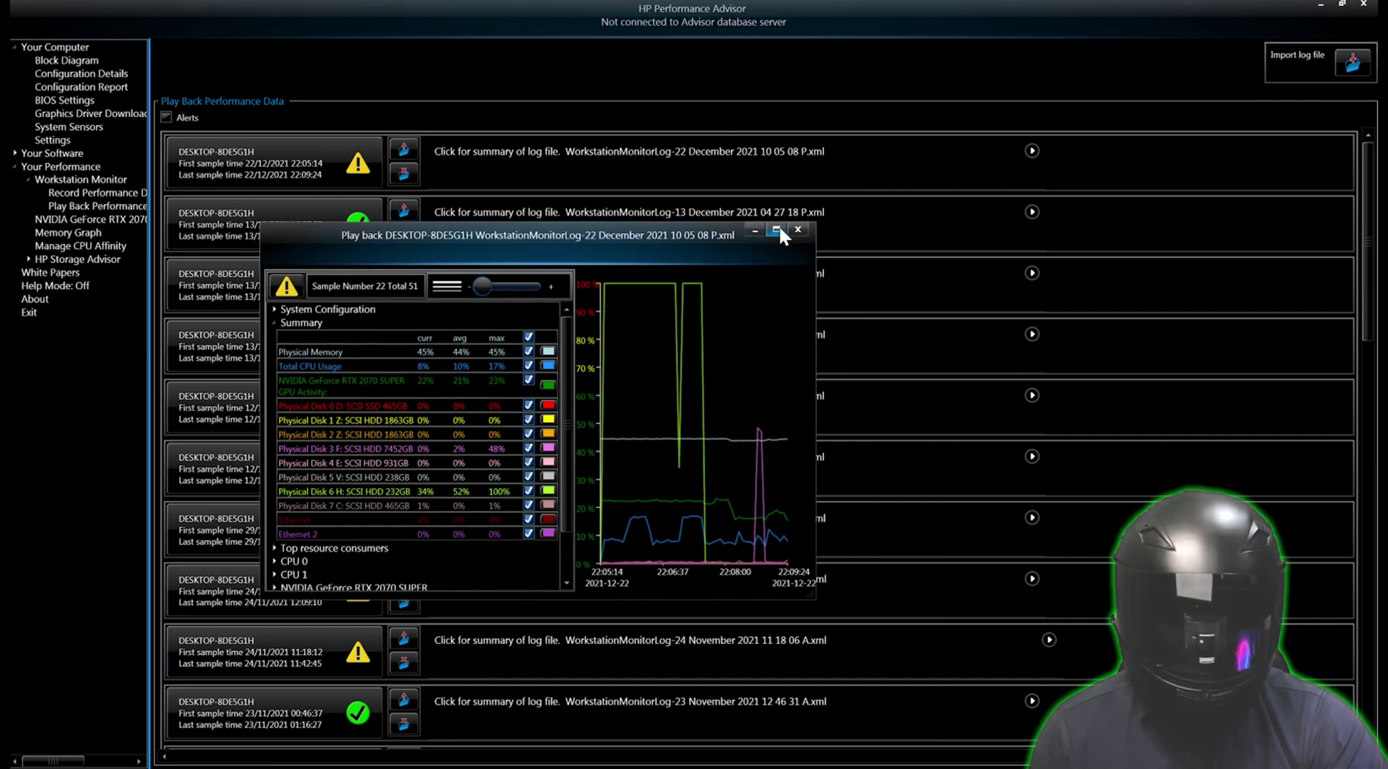
left_click(776, 229)
mouse_move(587, 331)
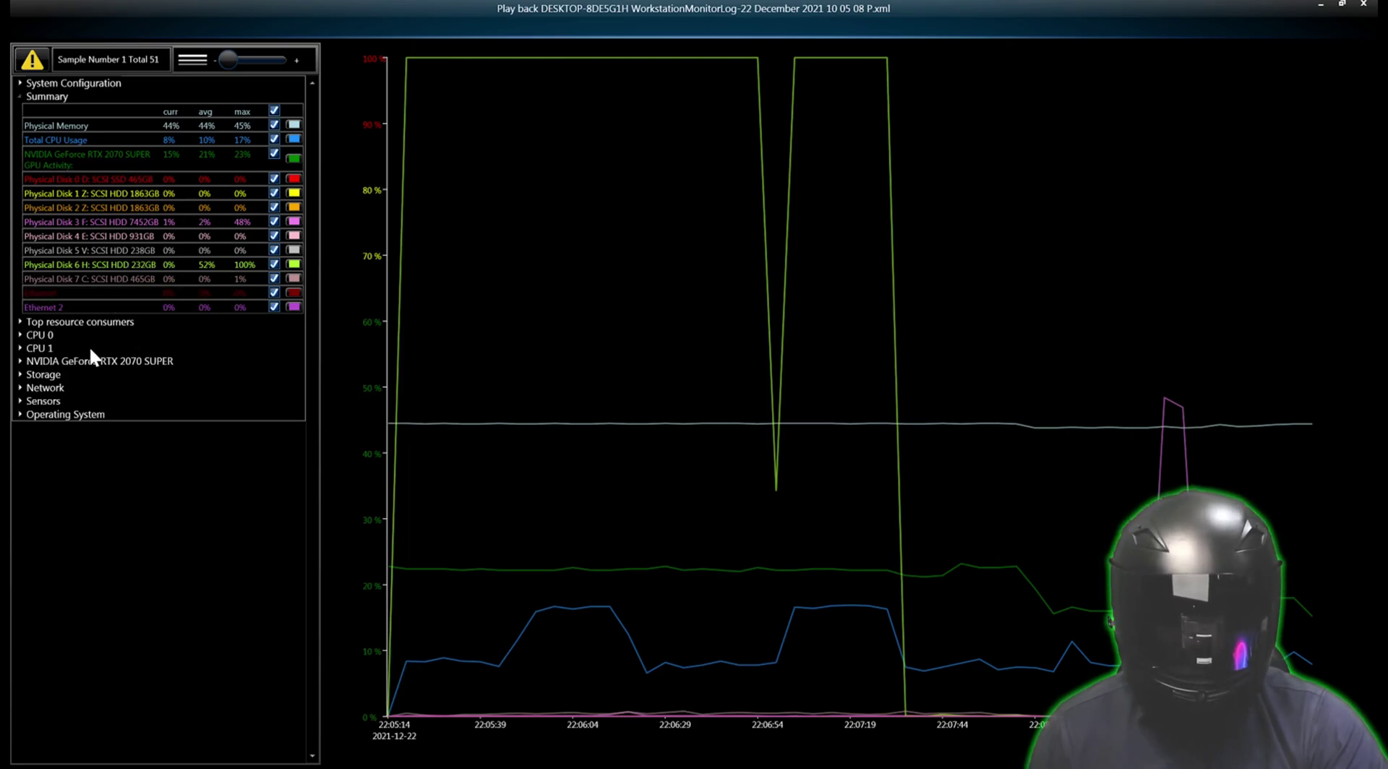
Expand the Sensors, Storage and CPU 1 sections of the played-back log to examine their data
left_click(20, 402)
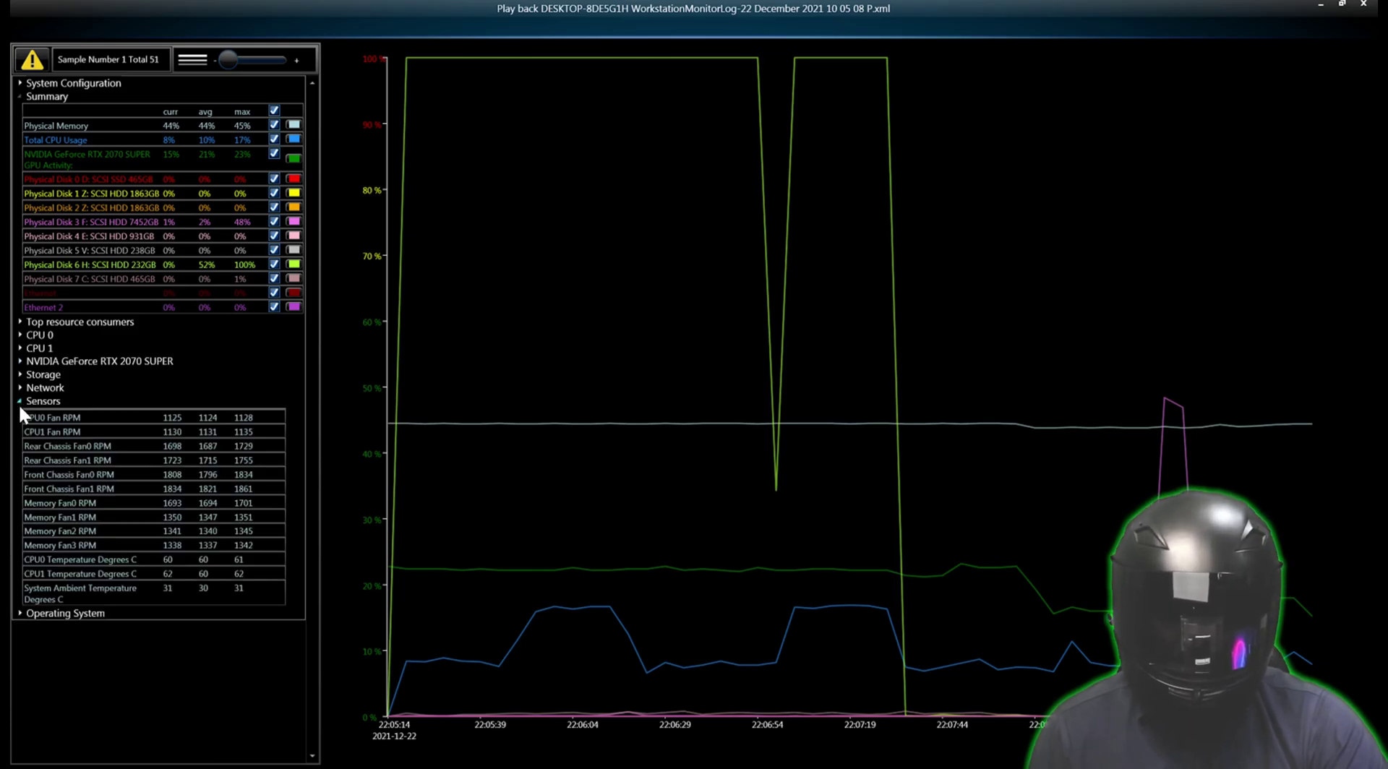
left_click(20, 374)
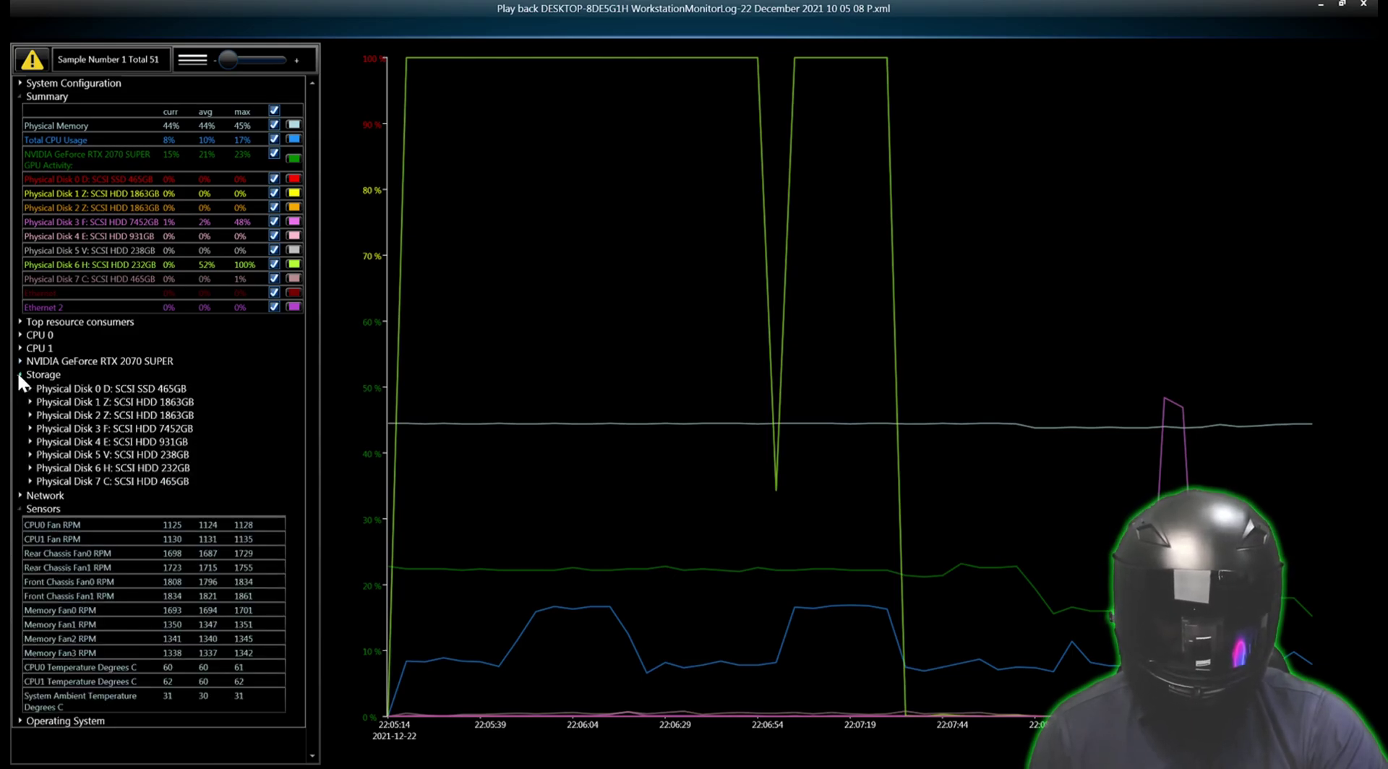
left_click(20, 347)
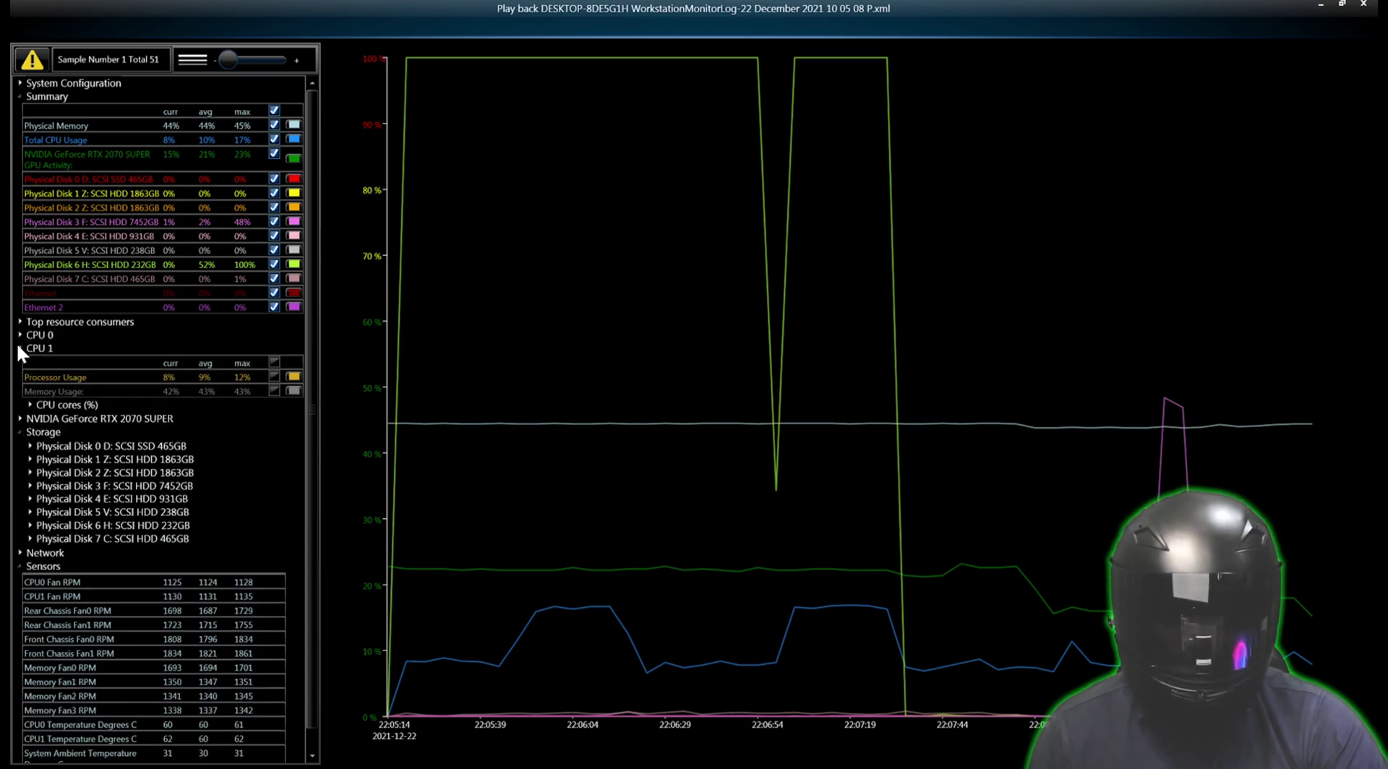